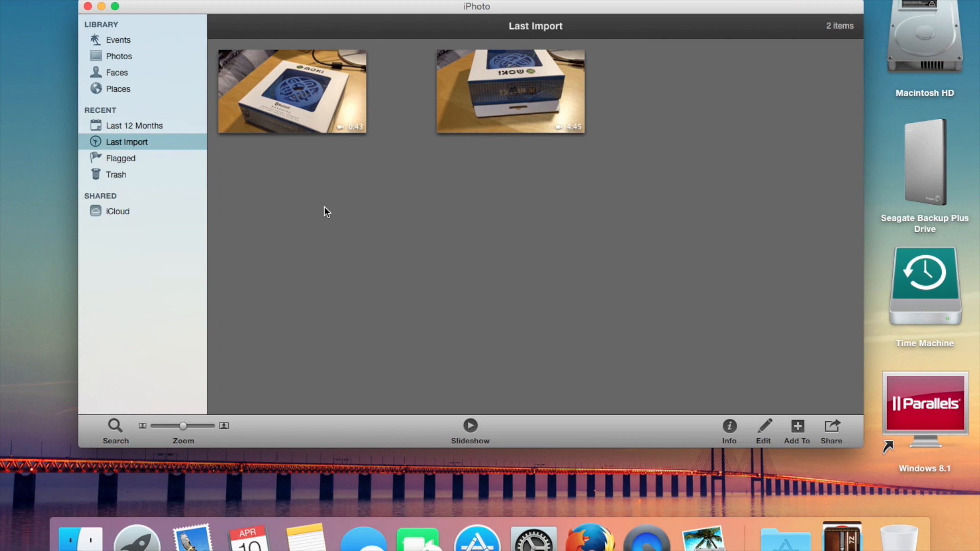
Launch the Photos app from the Applications folder.
drag(494, 8, 500, 14)
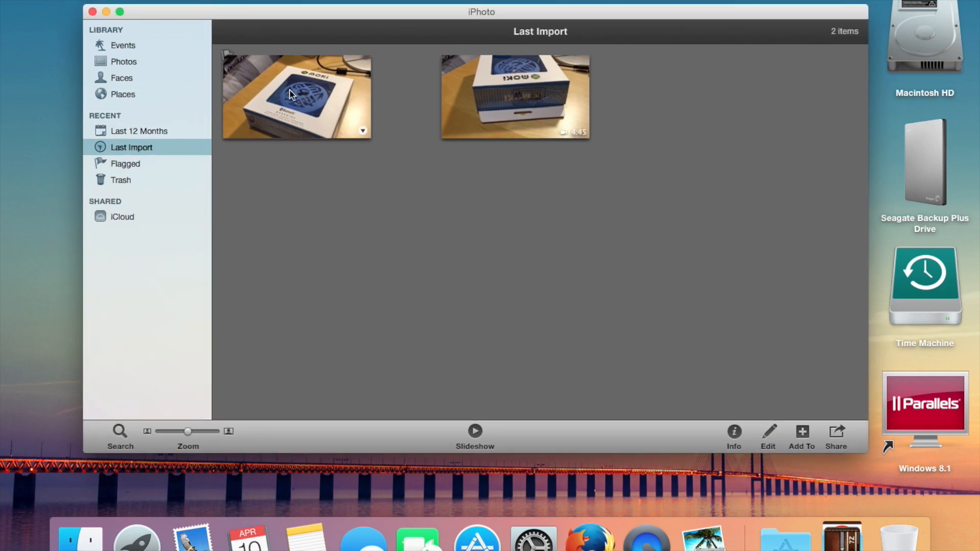
click(785, 536)
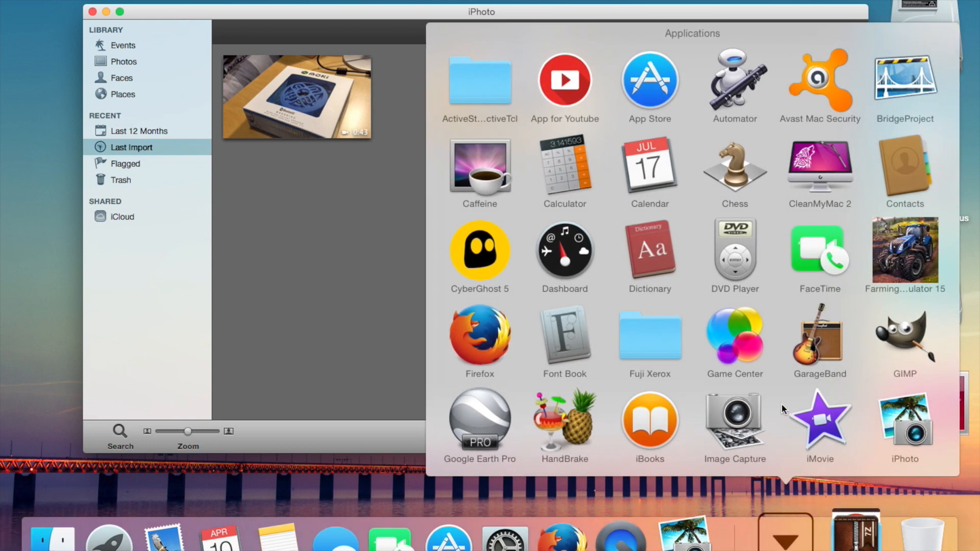
scroll(776, 378, down, 5)
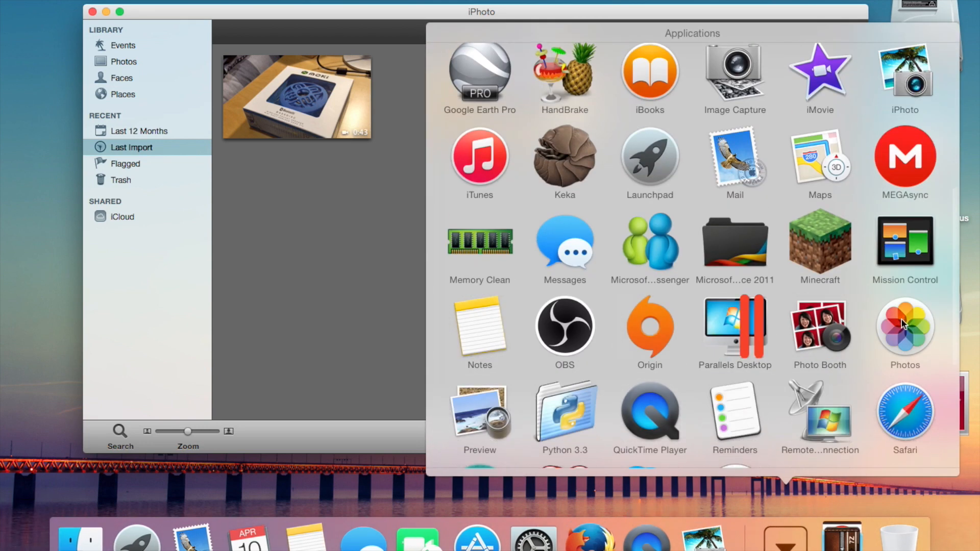
click(912, 302)
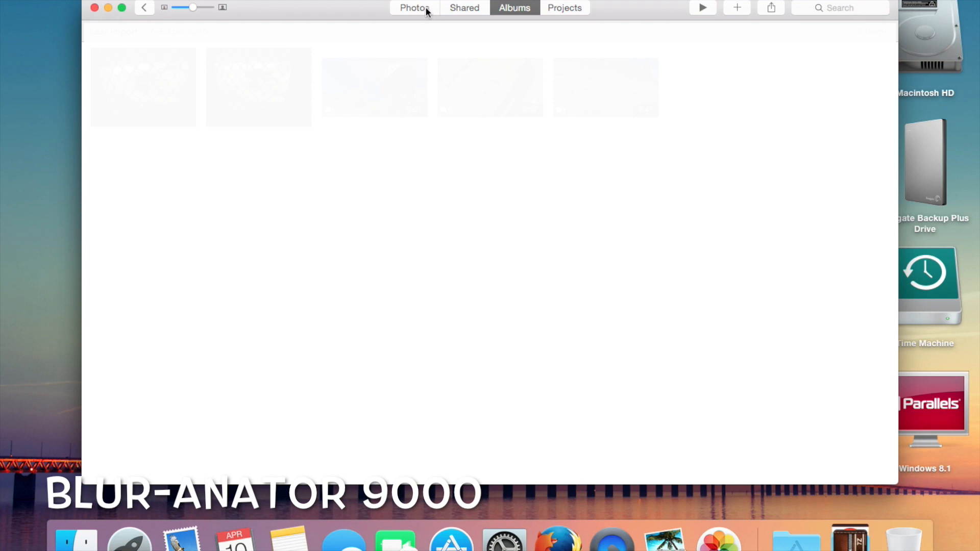
Browse the library's full photo collection and open the portrait photo of the flooded park beside the car park.
click(425, 7)
scroll(384, 235, up, 5)
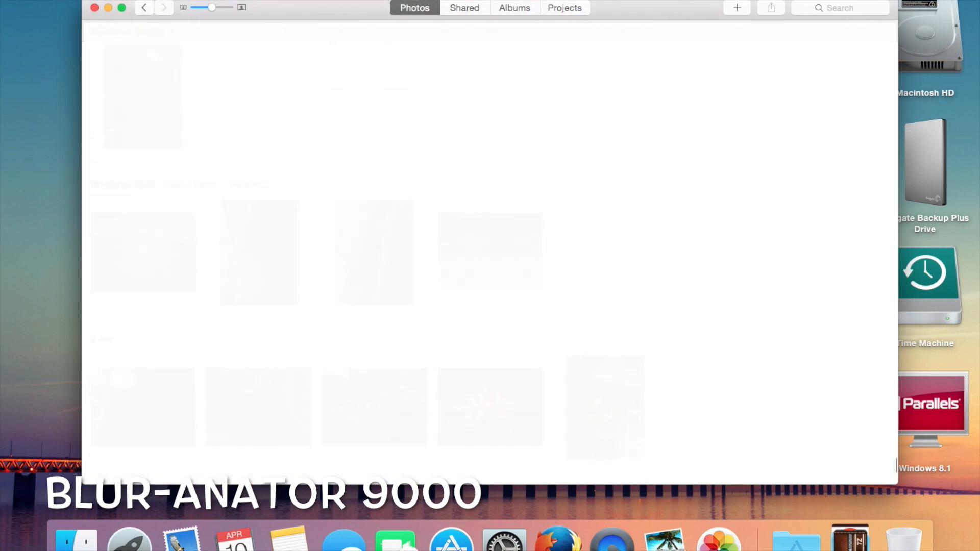
scroll(384, 239, up, 5)
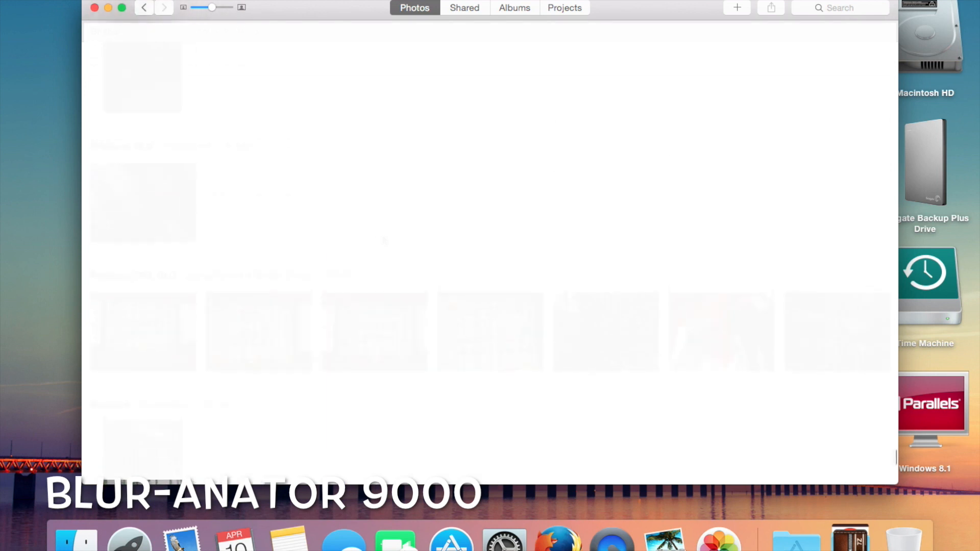
scroll(384, 239, up, 10)
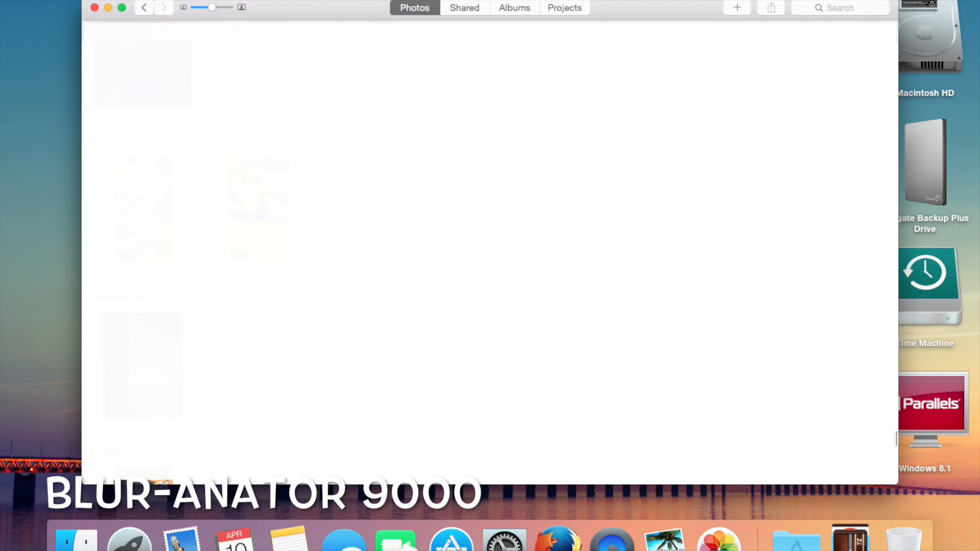
scroll(383, 240, down, 8)
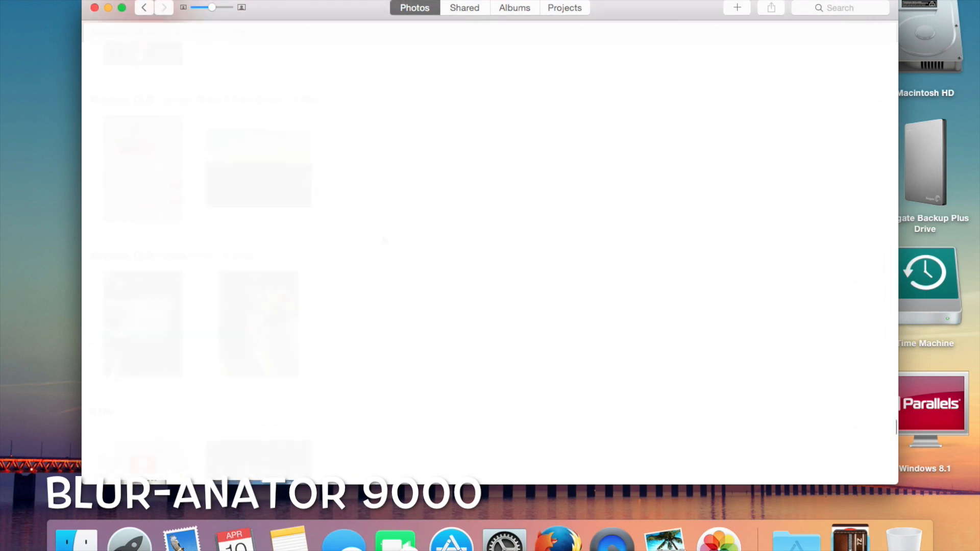
scroll(384, 239, down, 3)
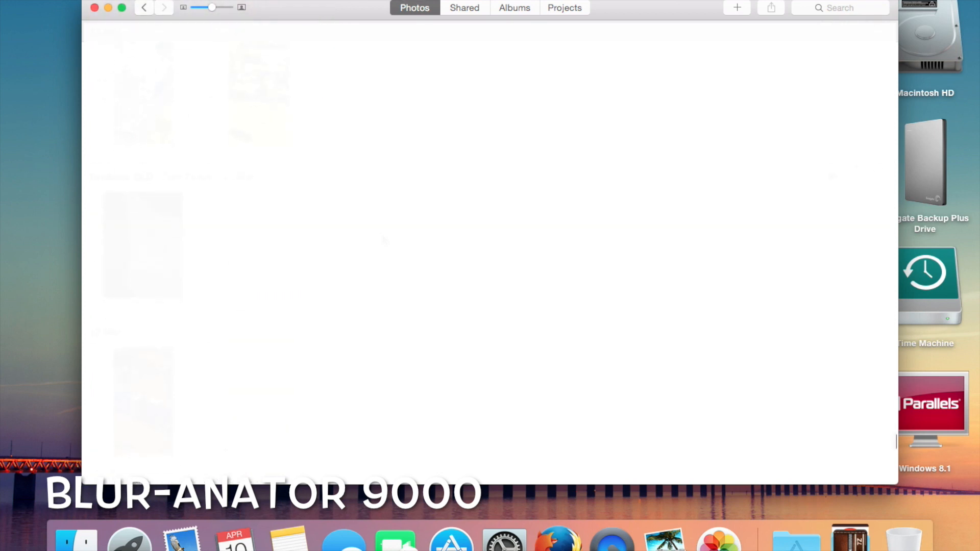
scroll(384, 240, down, 5)
scroll(384, 240, down, 5)
double_click(383, 236)
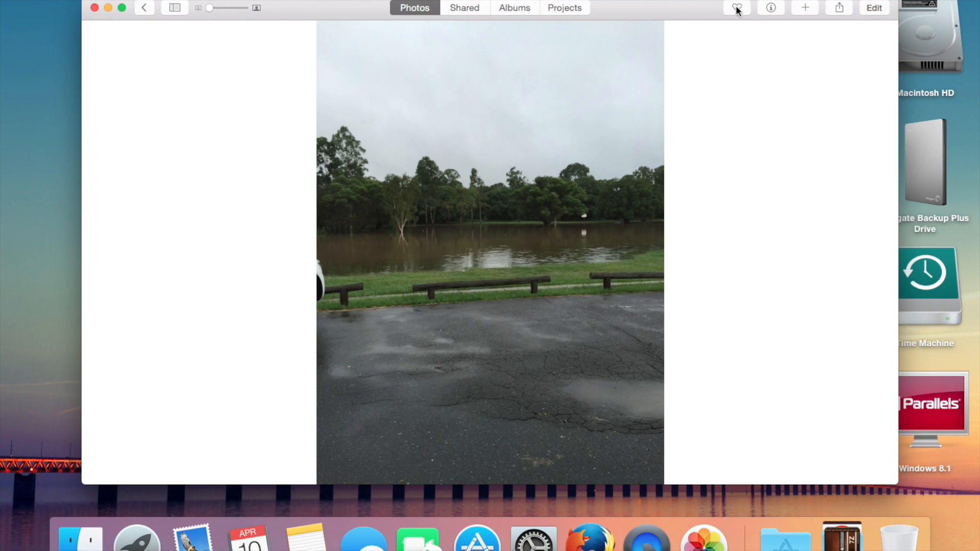
Examine the photo's information, including its file name and camera details, and close the info window.
click(771, 11)
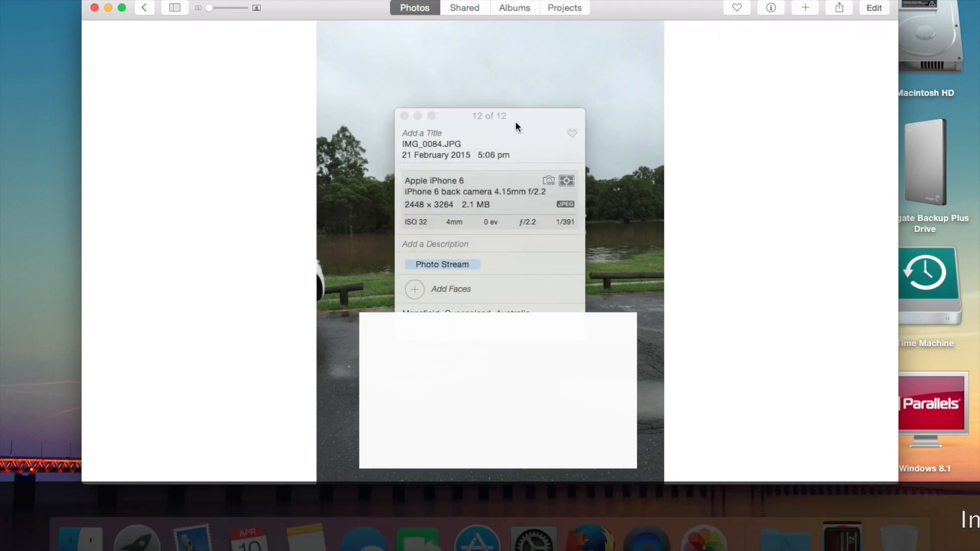
click(479, 115)
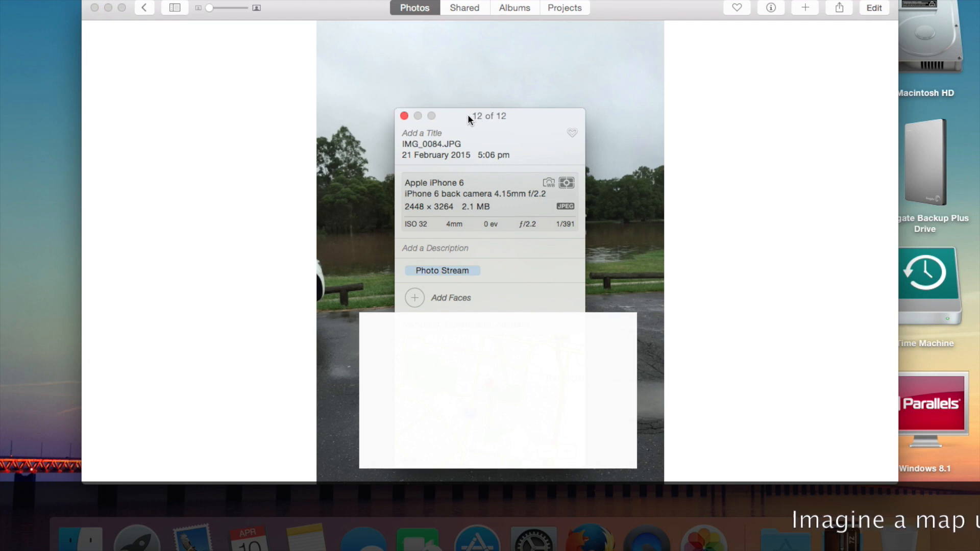
click(413, 145)
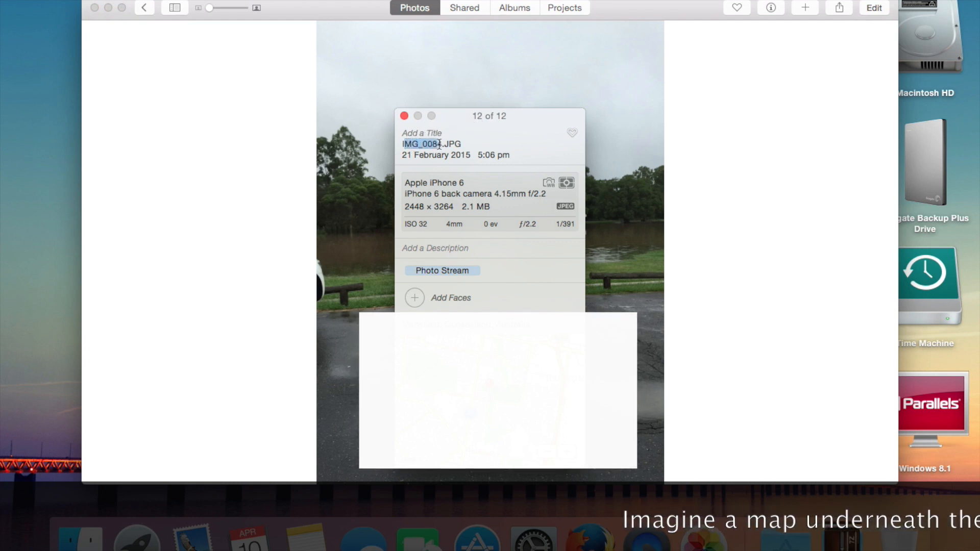
click(442, 145)
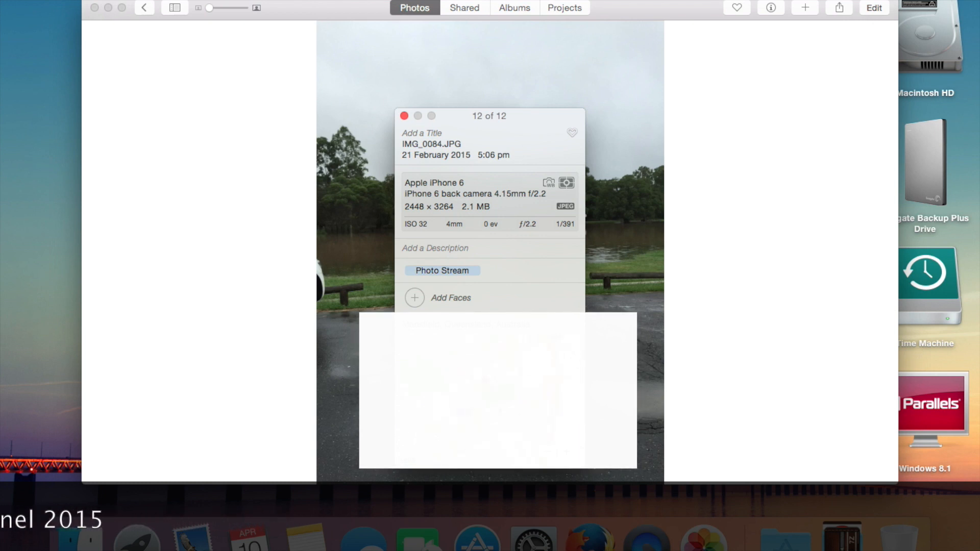
click(404, 117)
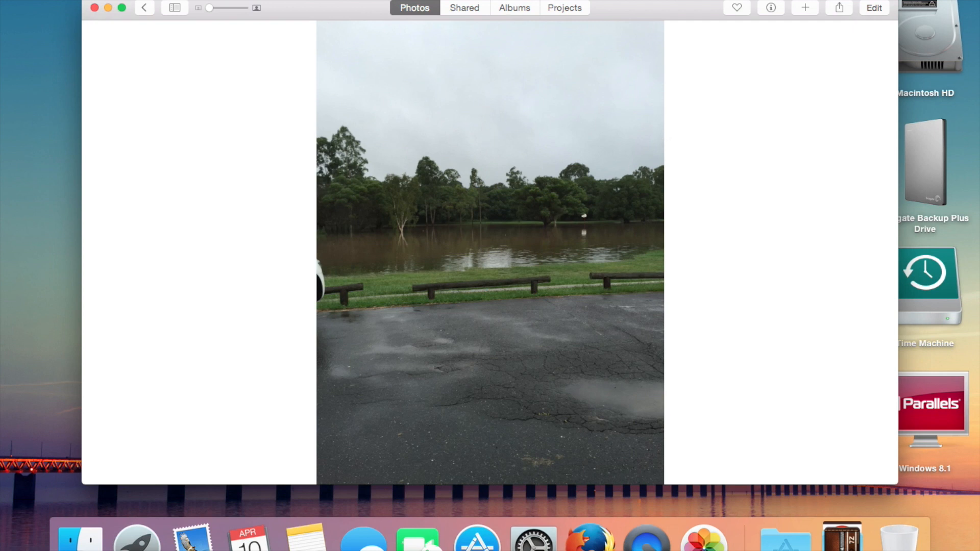
Review which projects the photo can be added to and which sharing options are offered for it.
click(807, 8)
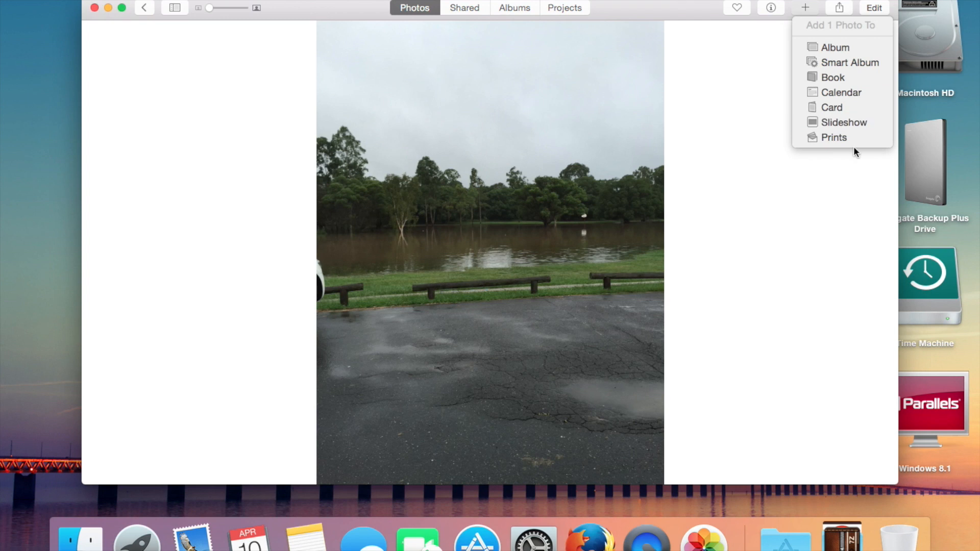
click(815, 9)
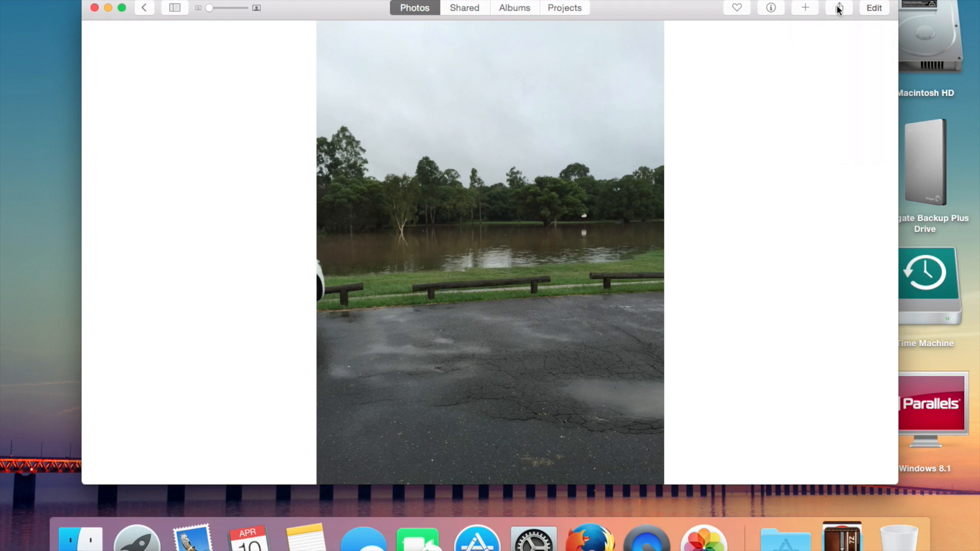
click(839, 8)
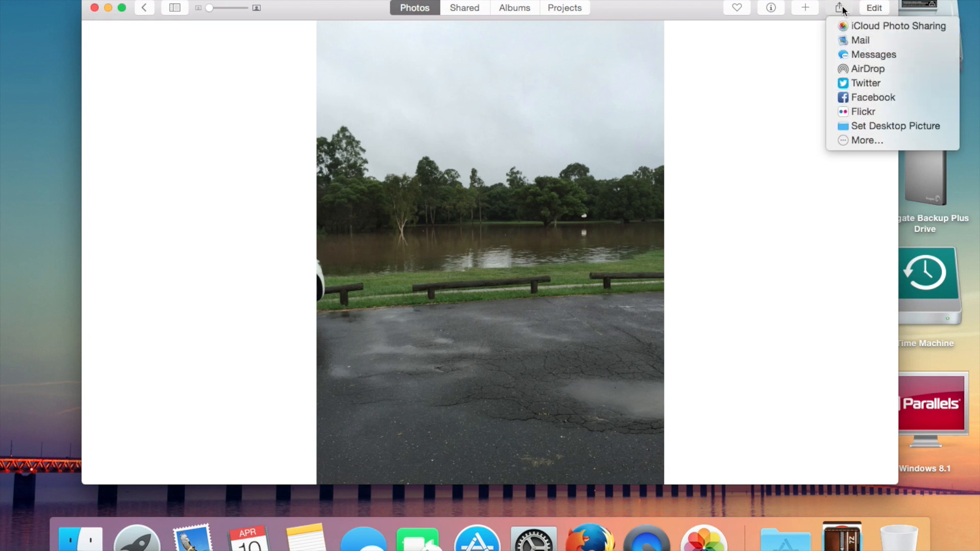
click(873, 8)
Open the photo for editing and try Enhance on it twice, reverting to the original each time.
click(873, 8)
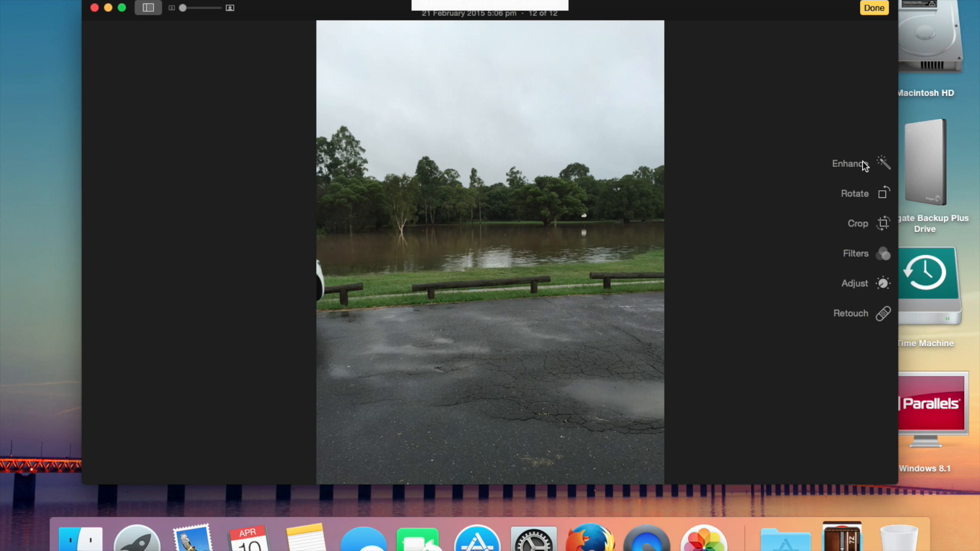
click(851, 168)
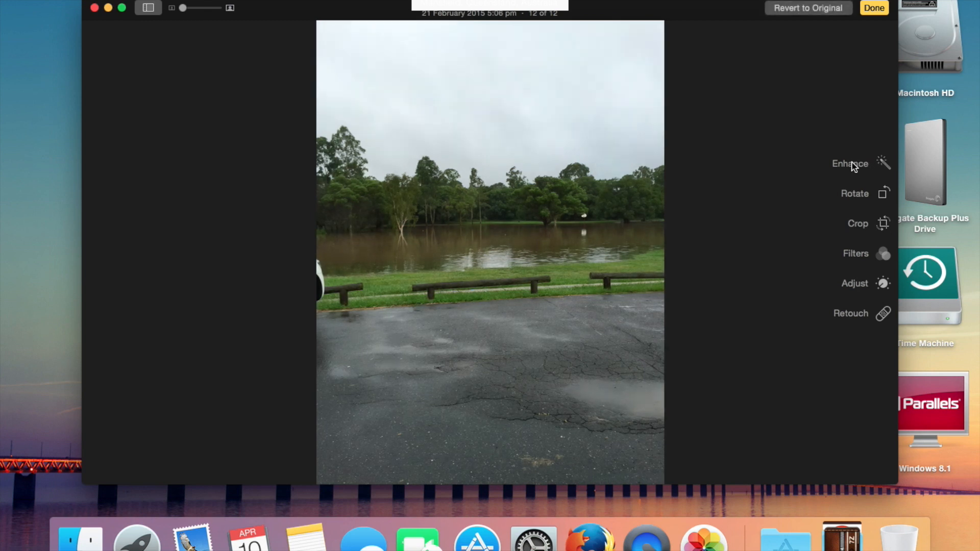
click(832, 9)
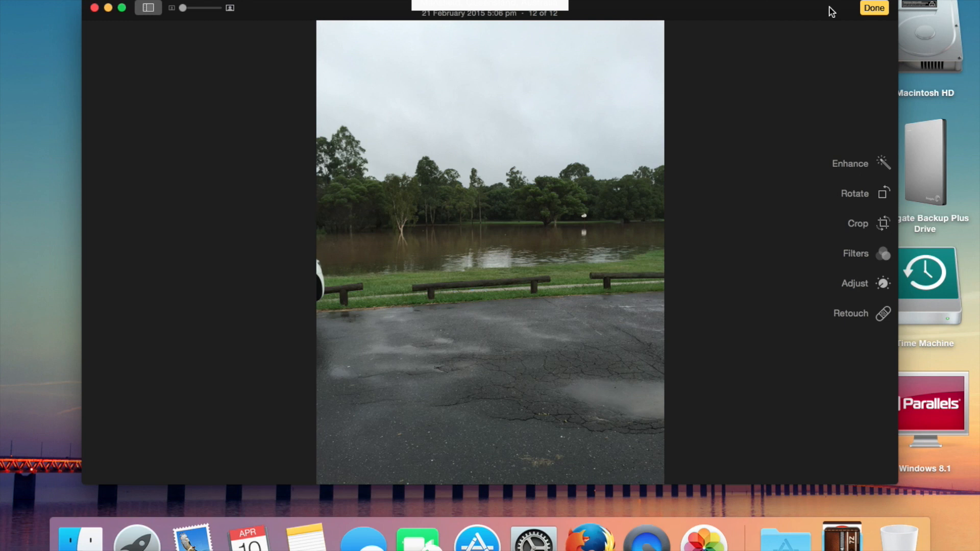
click(848, 165)
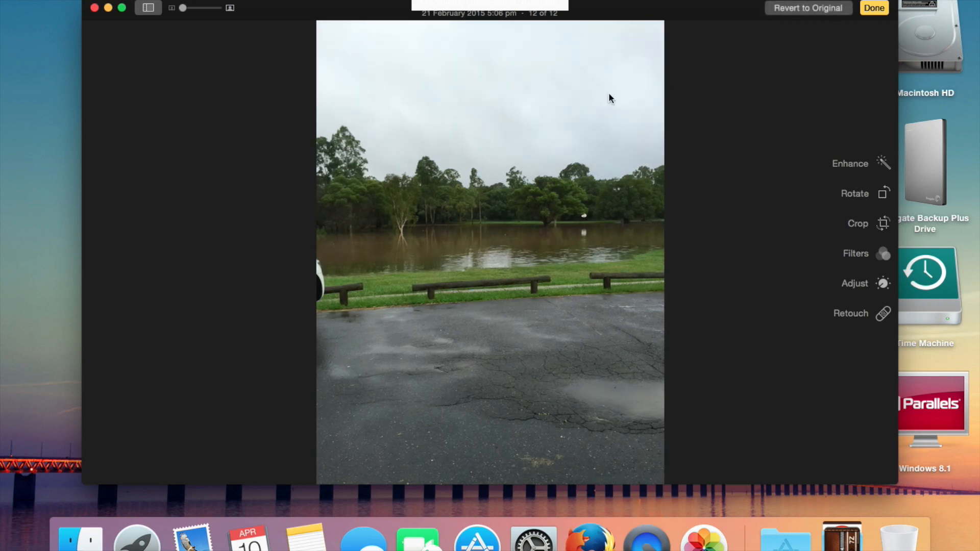
click(785, 9)
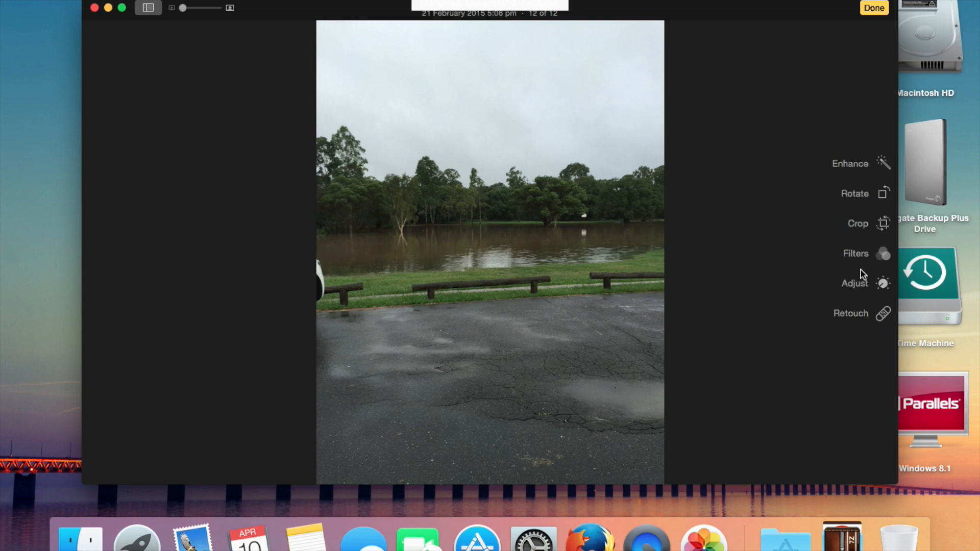
Try various filters on the photo, including Chrome, Noir, Tonal and Transfer, and set the filter back to None.
click(857, 255)
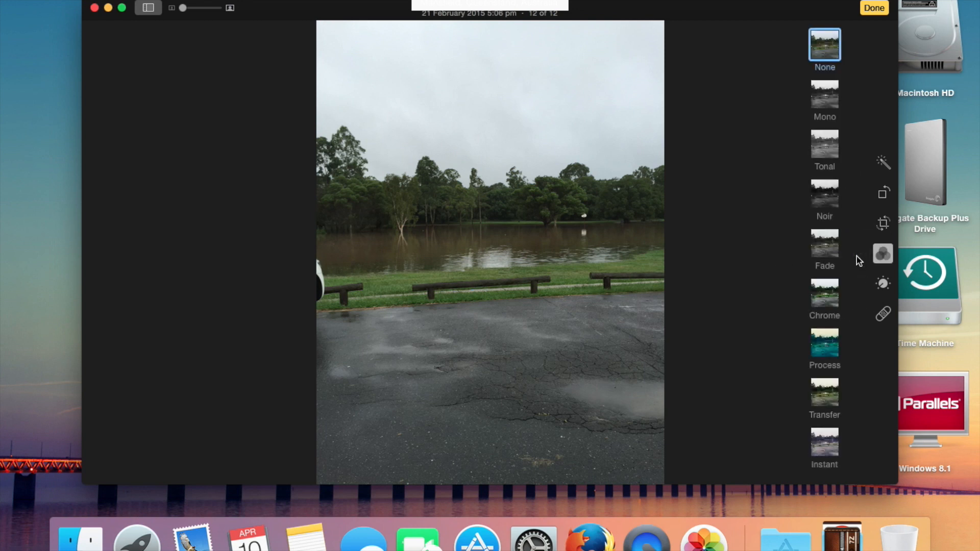
click(825, 343)
click(823, 305)
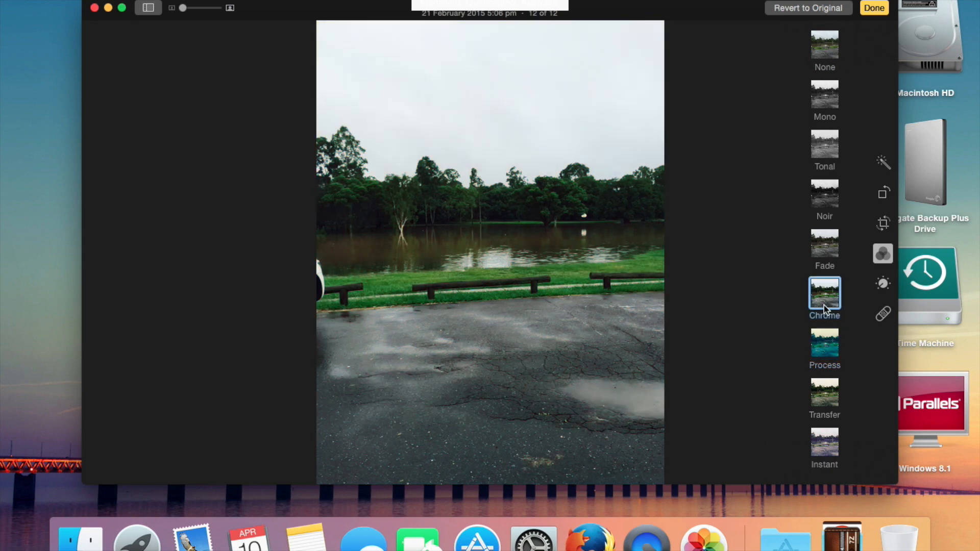
click(825, 247)
click(817, 185)
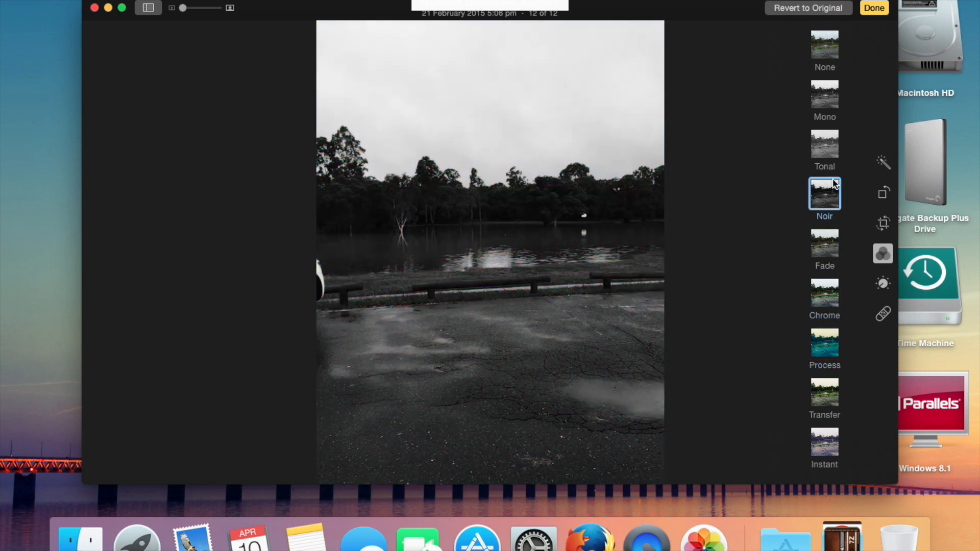
click(827, 148)
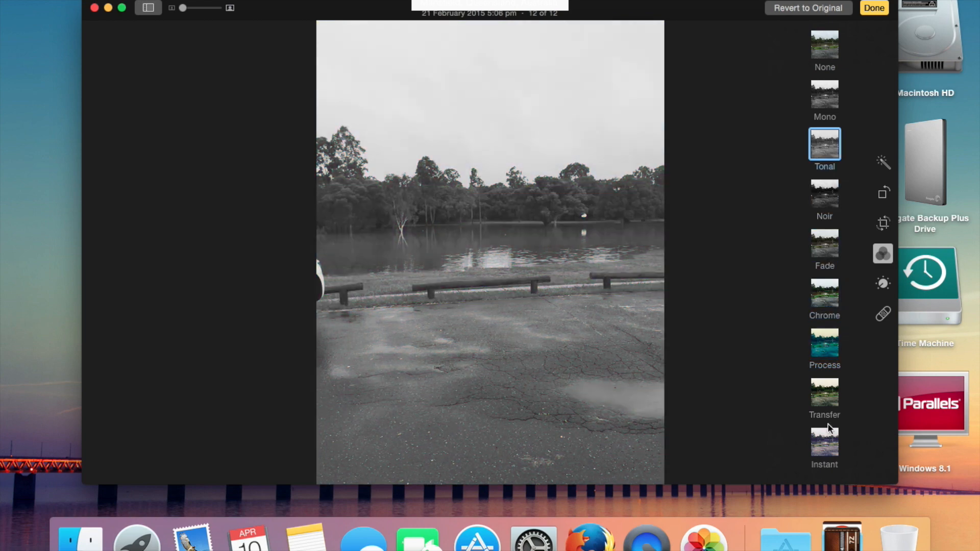
click(827, 398)
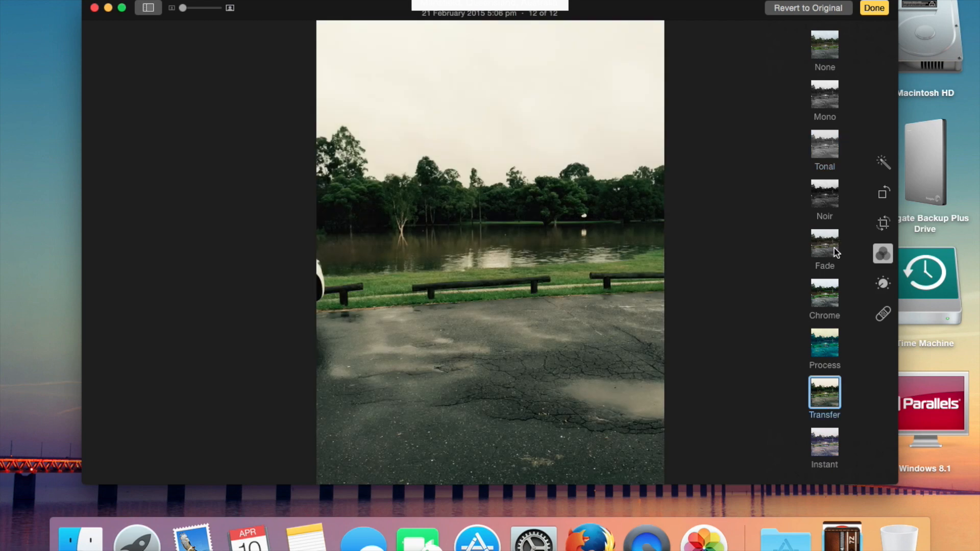
click(829, 143)
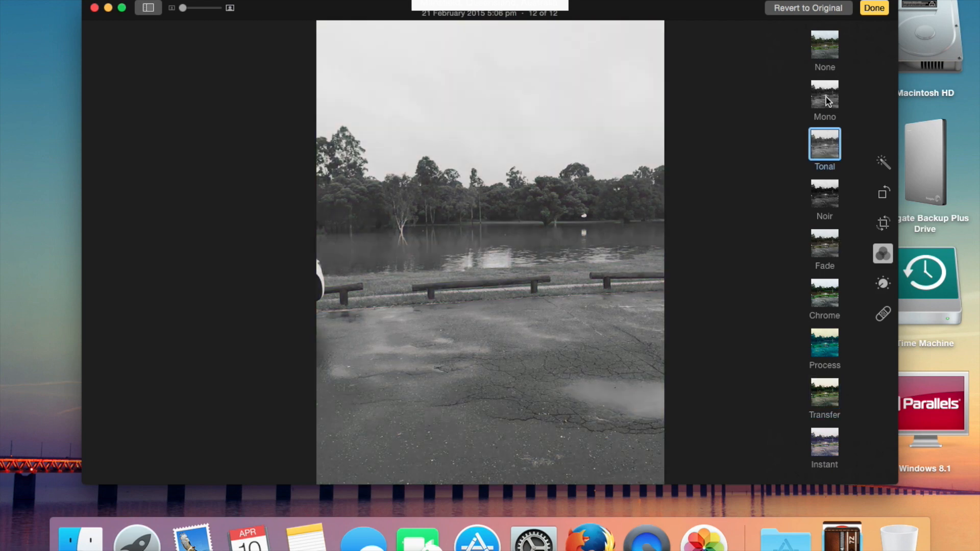
click(827, 103)
click(832, 54)
click(824, 154)
click(827, 308)
click(830, 350)
click(821, 448)
click(823, 408)
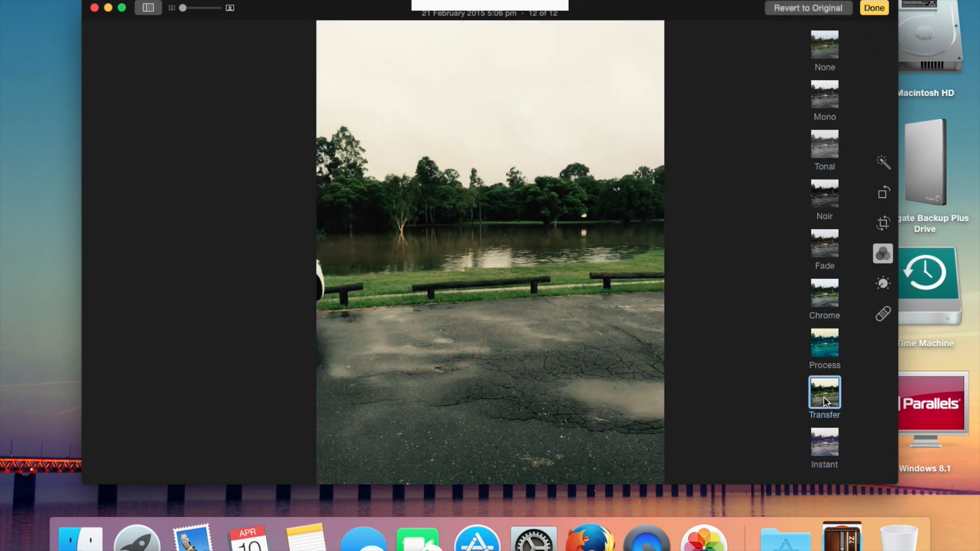
click(825, 434)
click(824, 407)
click(822, 347)
click(824, 296)
click(823, 199)
click(822, 51)
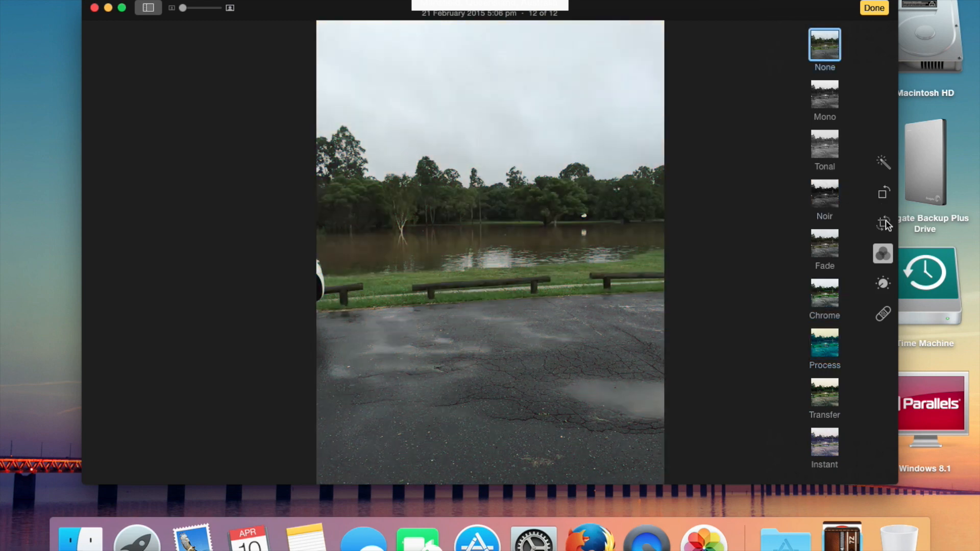
Try the automatic Light adjustment, reduce its level slightly, and revert the photo to the original.
click(882, 253)
click(883, 284)
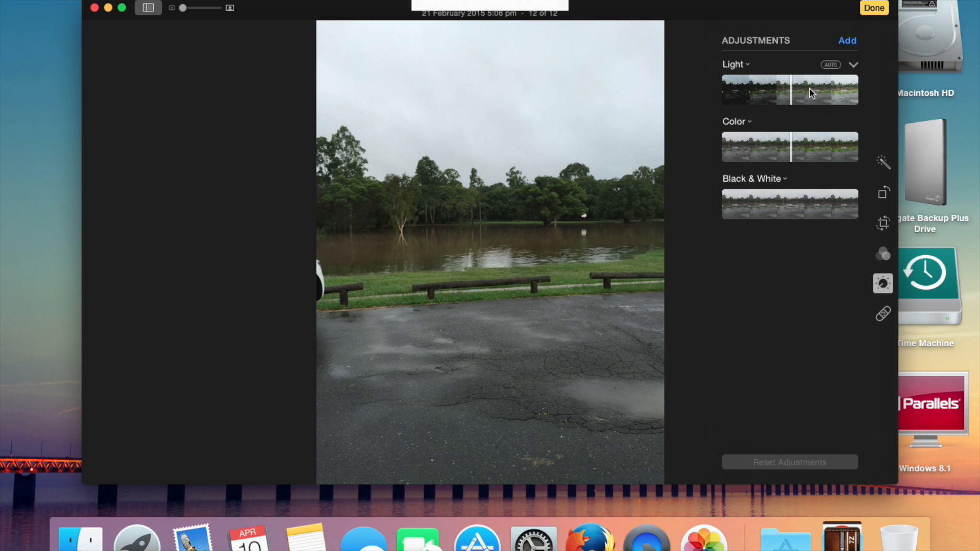
click(831, 65)
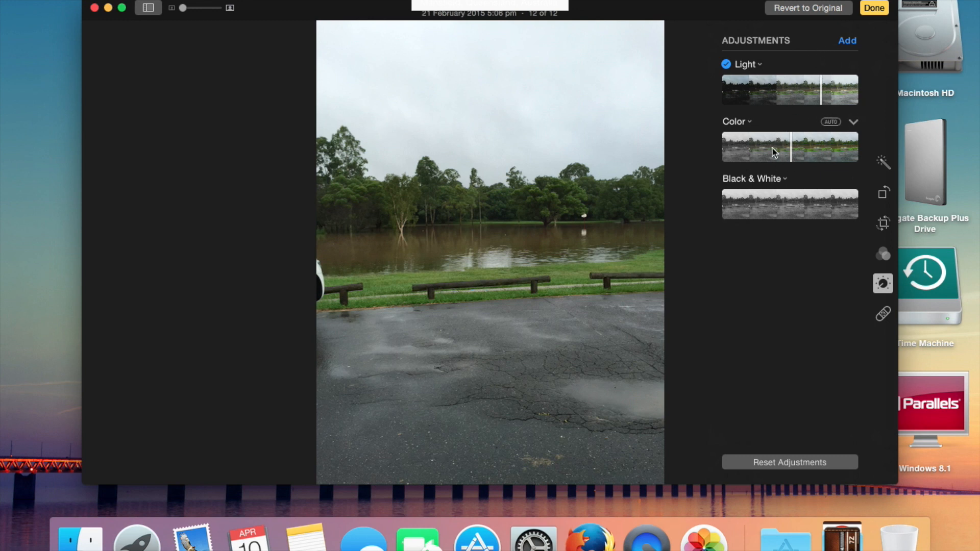
mouse_move(821, 91)
mouse_down()
mouse_move(736, 95)
mouse_move(866, 96)
mouse_move(780, 97)
mouse_move(807, 98)
mouse_up()
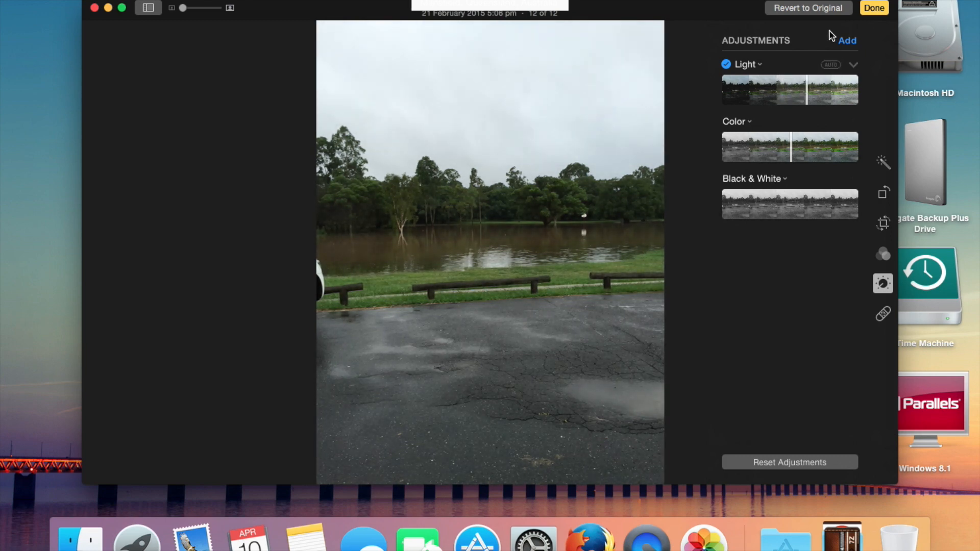
click(816, 9)
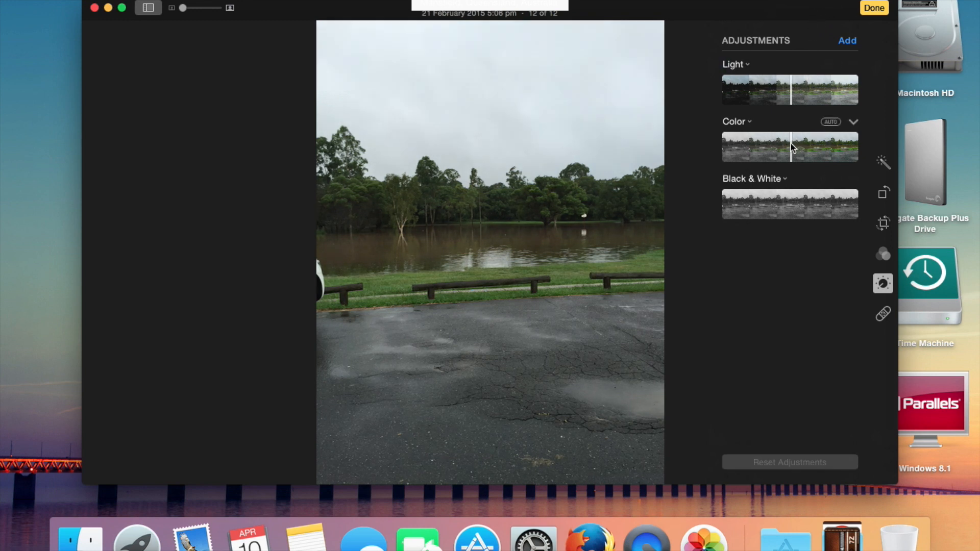
Try the Color adjustment and its detailed settings, including Saturation at 1.00, and revert the photo to the original.
mouse_move(792, 145)
mouse_down()
mouse_move(749, 146)
mouse_move(829, 149)
mouse_move(790, 148)
mouse_up()
click(813, 13)
click(854, 124)
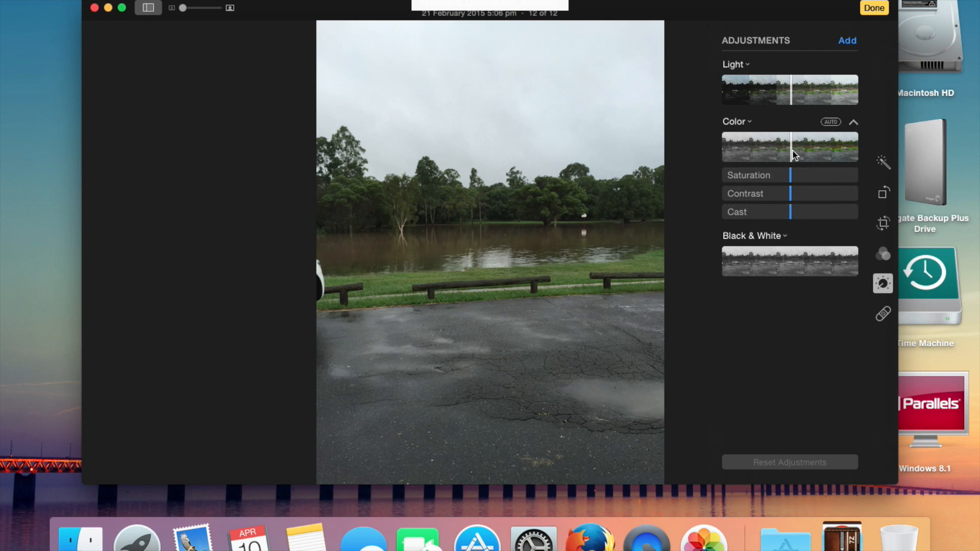
mouse_move(793, 154)
mouse_down()
mouse_move(848, 147)
mouse_move(723, 144)
mouse_move(791, 145)
mouse_up()
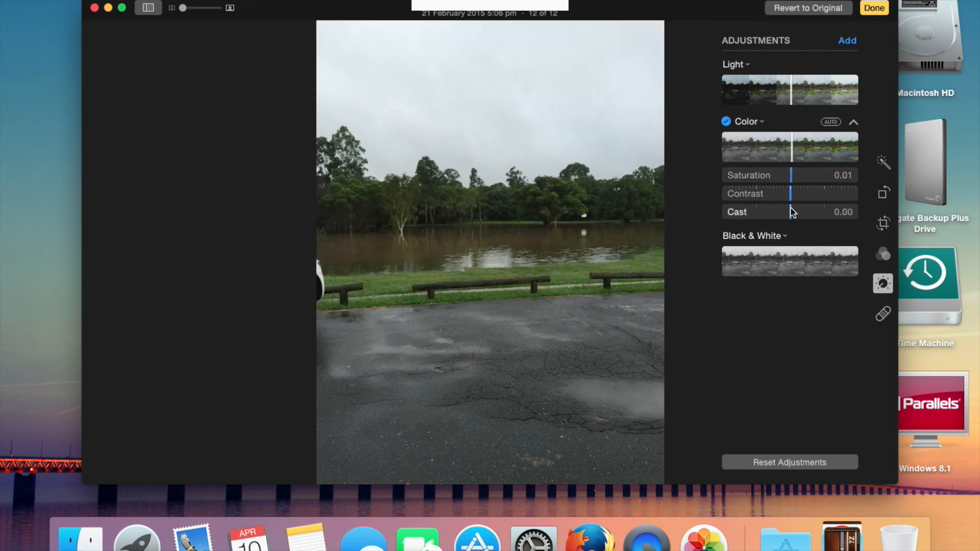
mouse_move(786, 213)
mouse_down()
mouse_move(732, 213)
mouse_move(870, 212)
mouse_move(741, 216)
mouse_move(837, 223)
mouse_move(738, 214)
mouse_move(791, 212)
mouse_move(795, 197)
mouse_move(867, 205)
mouse_move(713, 201)
mouse_move(781, 193)
mouse_move(890, 199)
mouse_move(774, 186)
mouse_move(794, 196)
mouse_up()
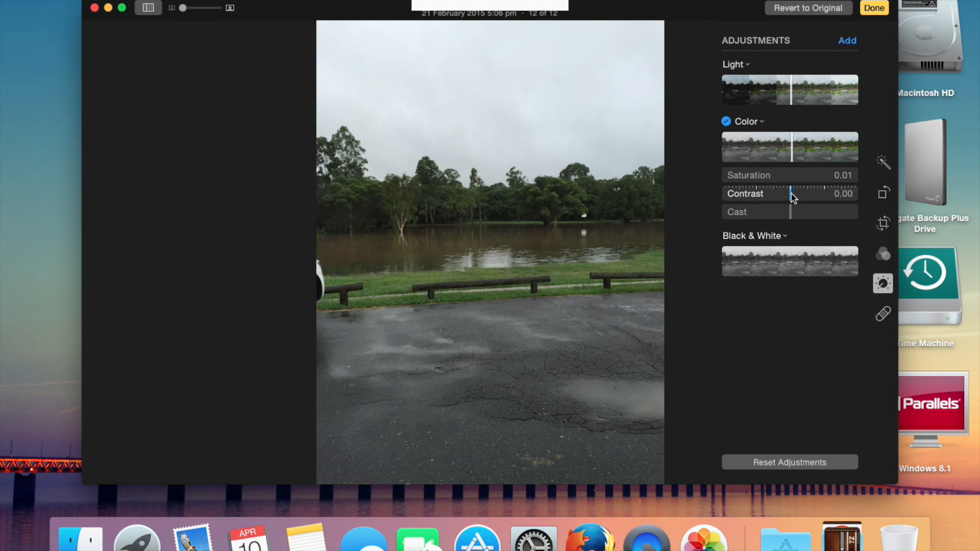
drag(791, 177, 883, 174)
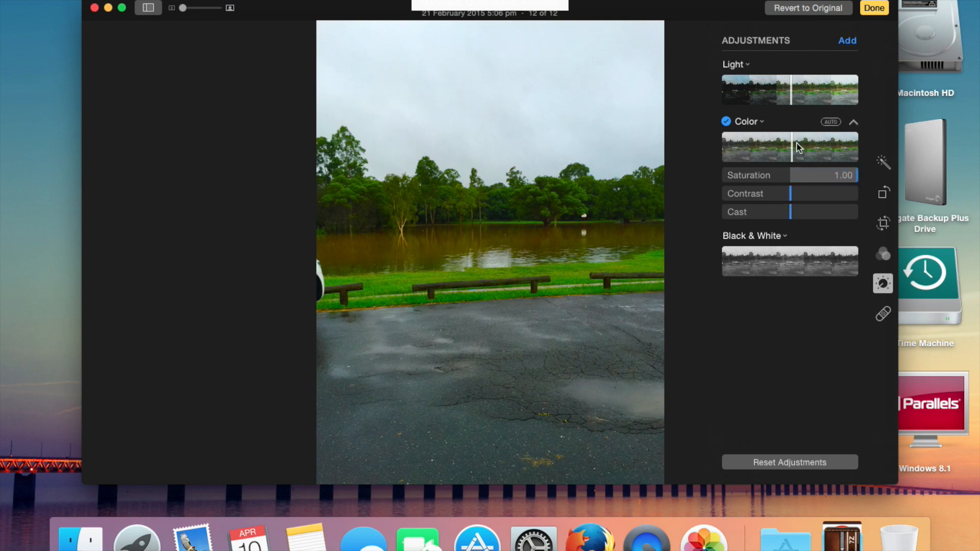
mouse_move(793, 144)
mouse_down()
mouse_move(715, 146)
mouse_move(857, 140)
mouse_move(713, 143)
mouse_move(868, 130)
mouse_move(691, 146)
mouse_move(912, 151)
mouse_move(901, 120)
mouse_up()
click(821, 9)
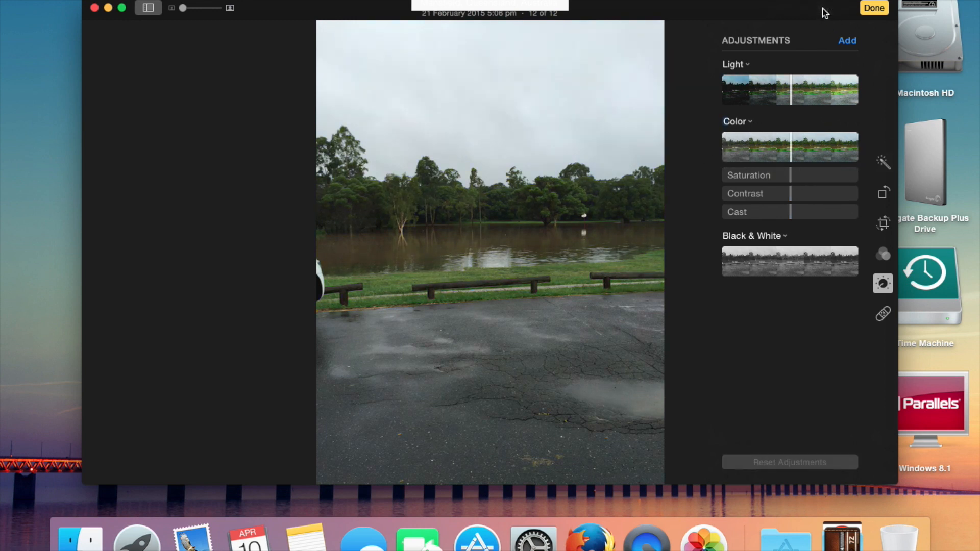
Raise the overall Color level to maximum, set its Saturation and Contrast to 1.00, and revert the photo to the original.
mouse_move(799, 149)
mouse_down()
mouse_move(718, 149)
mouse_move(870, 131)
mouse_up()
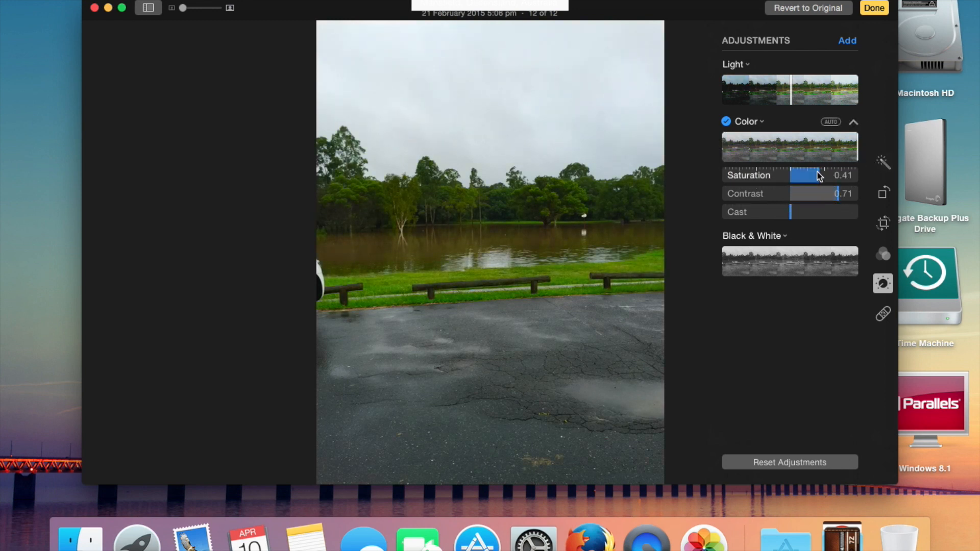
drag(819, 176, 860, 175)
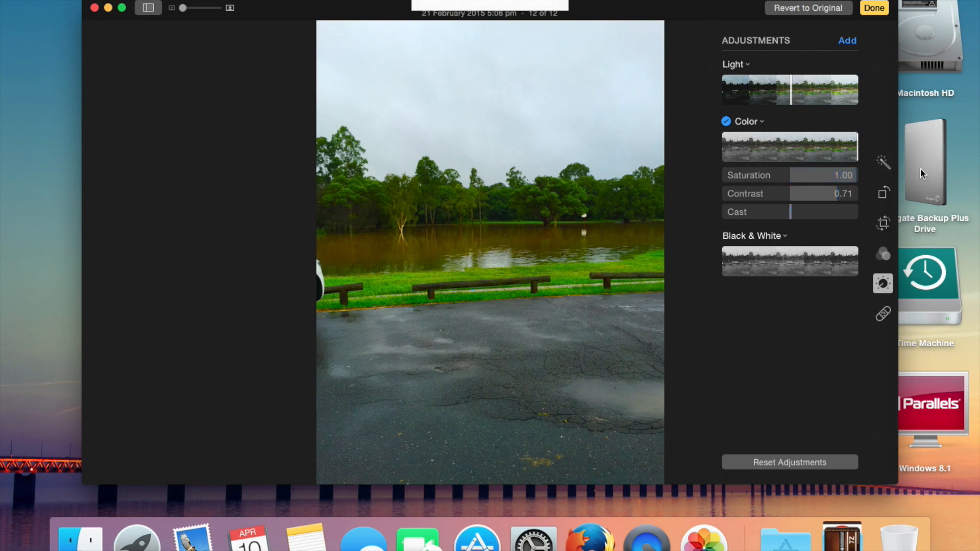
drag(840, 197, 868, 204)
mouse_move(828, 189)
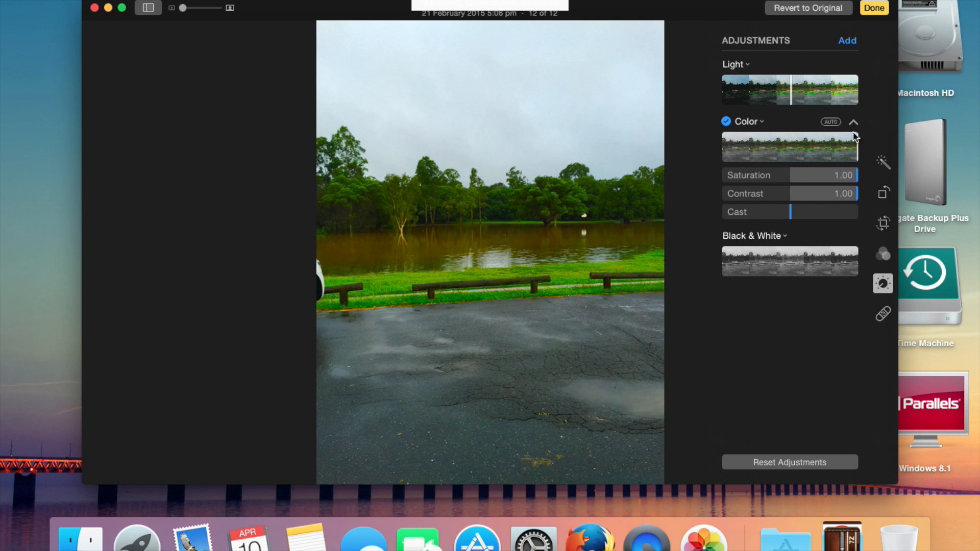
click(808, 8)
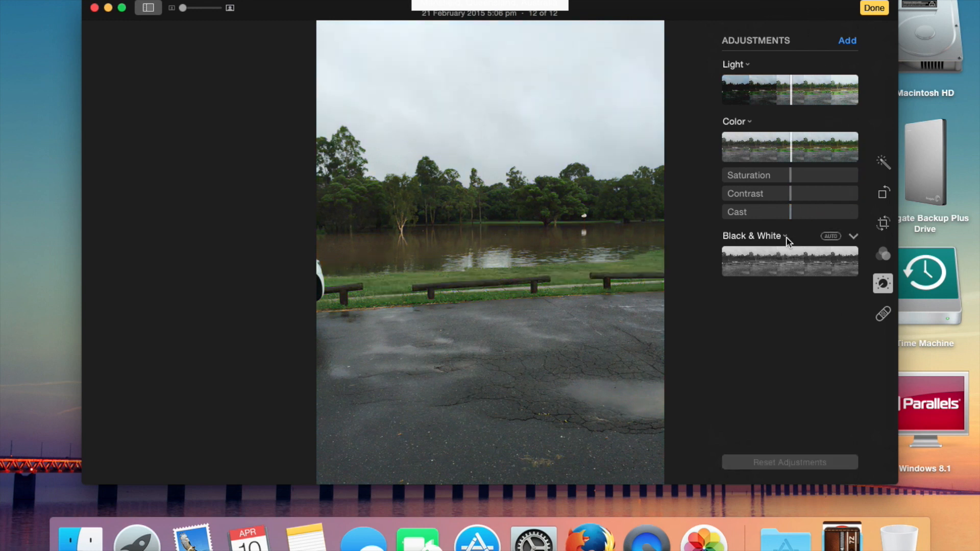
Try the Black & White adjustment with Intensity 1.00, Neutrals -1.00, Tone 0.29 and Grain 1.00, and revert the photo to the original.
drag(786, 262, 730, 268)
click(815, 9)
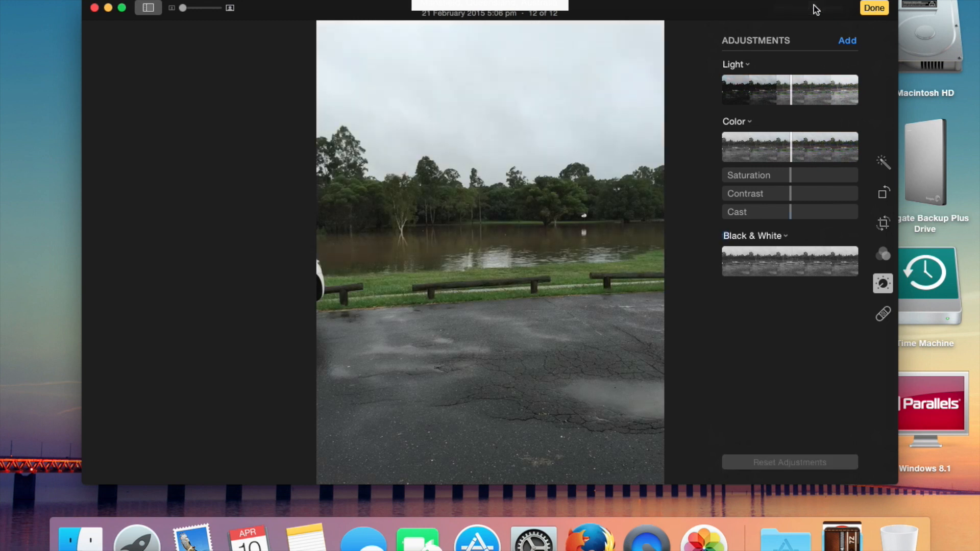
click(853, 237)
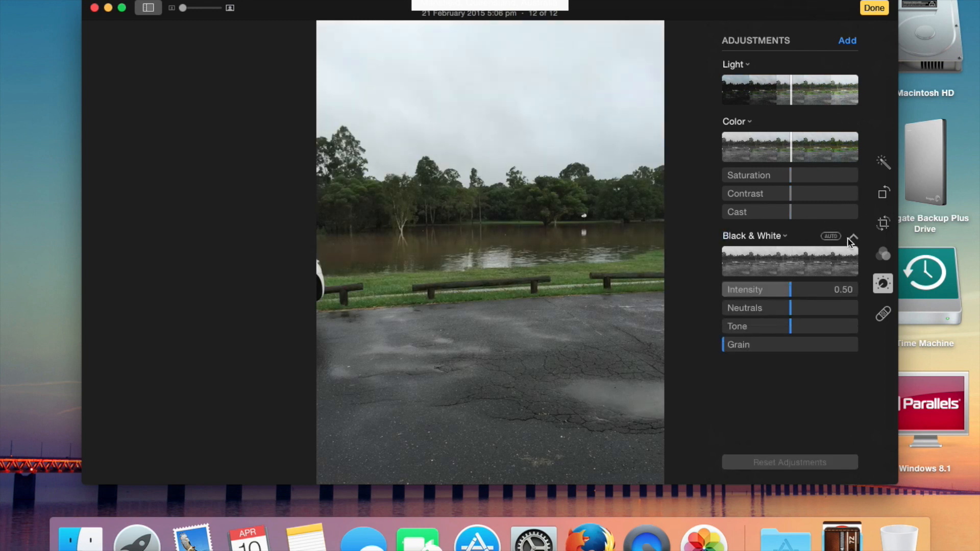
drag(792, 287, 883, 298)
drag(794, 312, 706, 320)
mouse_move(790, 326)
mouse_down()
mouse_move(870, 325)
mouse_move(792, 332)
mouse_up()
drag(727, 346, 939, 342)
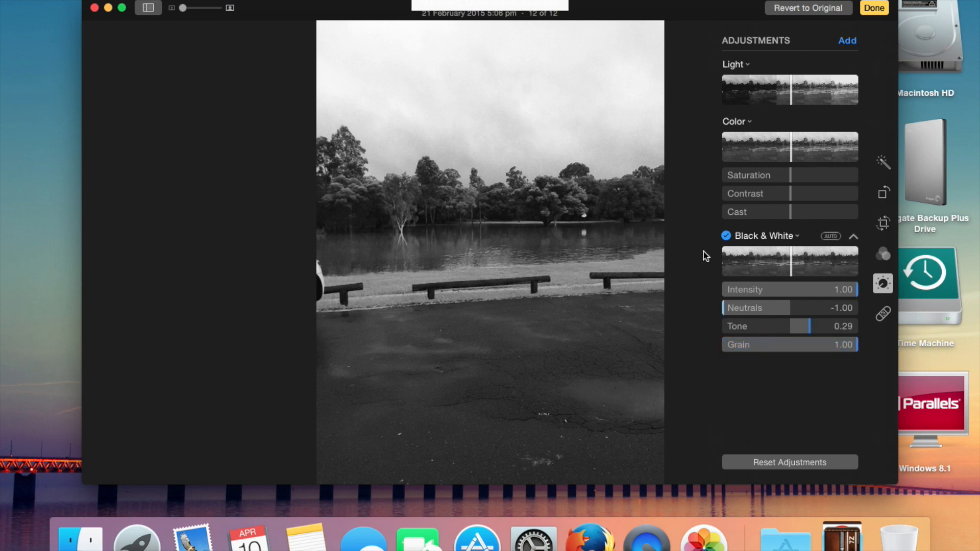
click(854, 238)
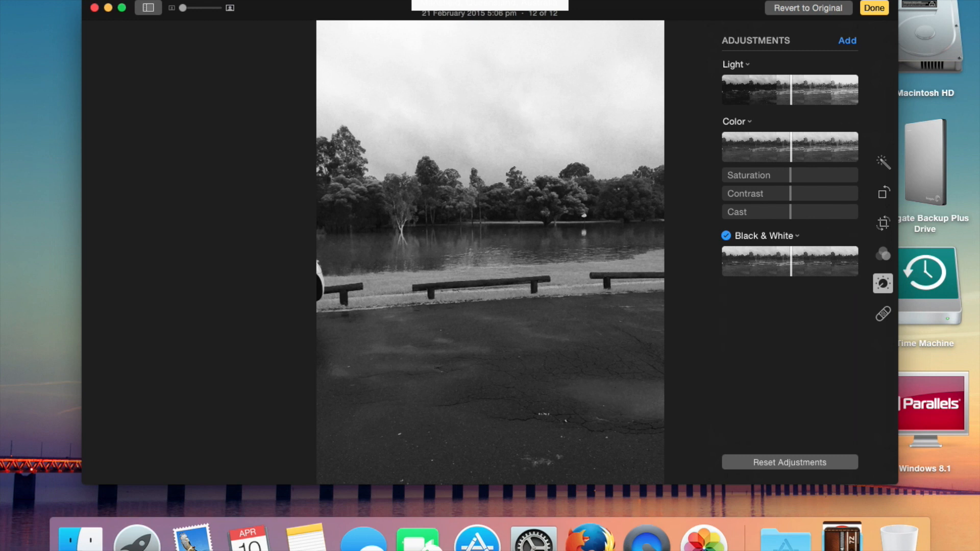
click(790, 8)
Try the detailed Light settings, including Exposure 0.14, Highlights 0.70 and Contrast at both extremes, and revert the photo to the original.
click(854, 66)
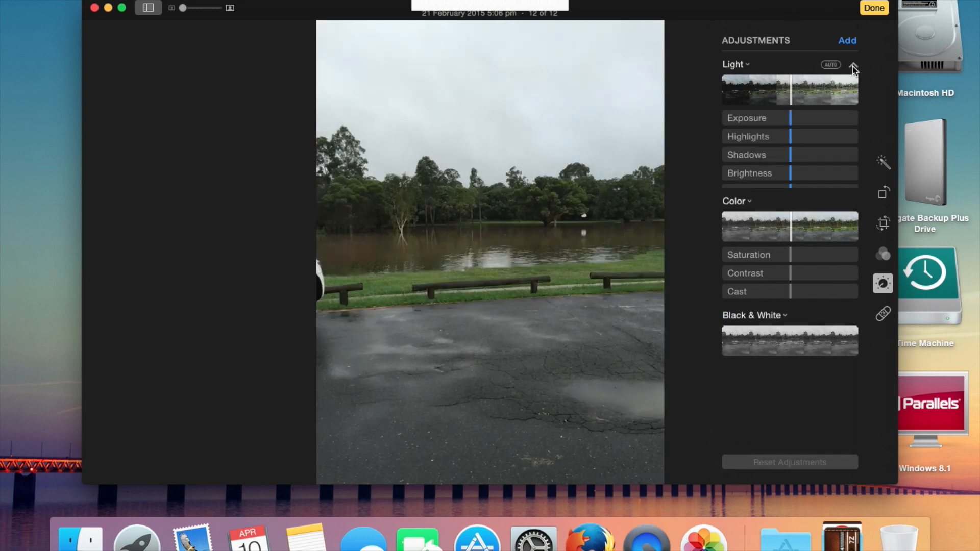
drag(792, 121, 704, 200)
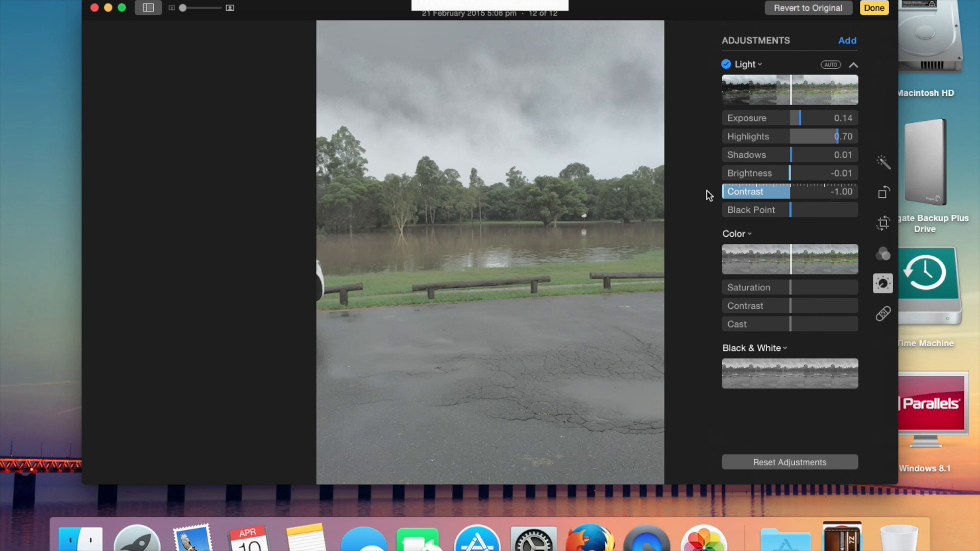
drag(709, 194, 869, 192)
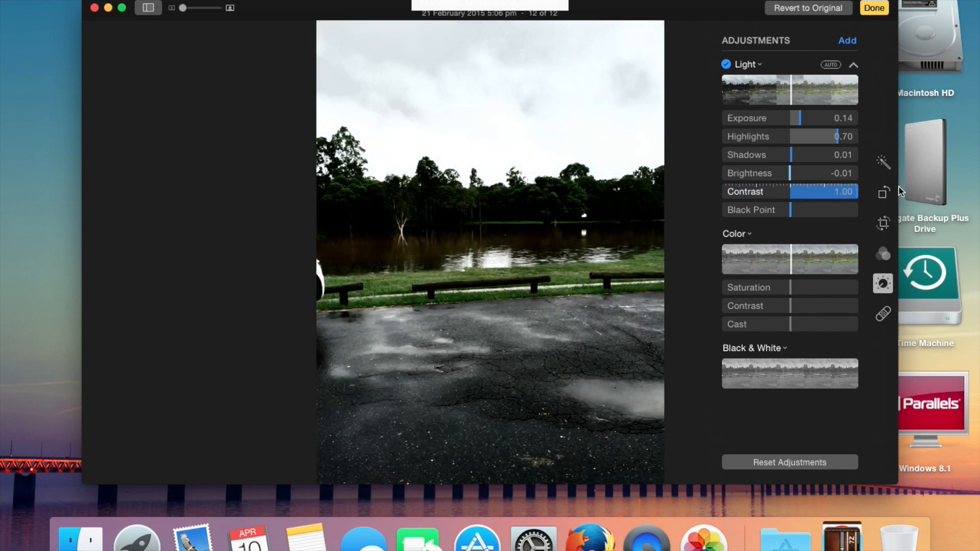
drag(856, 192, 786, 219)
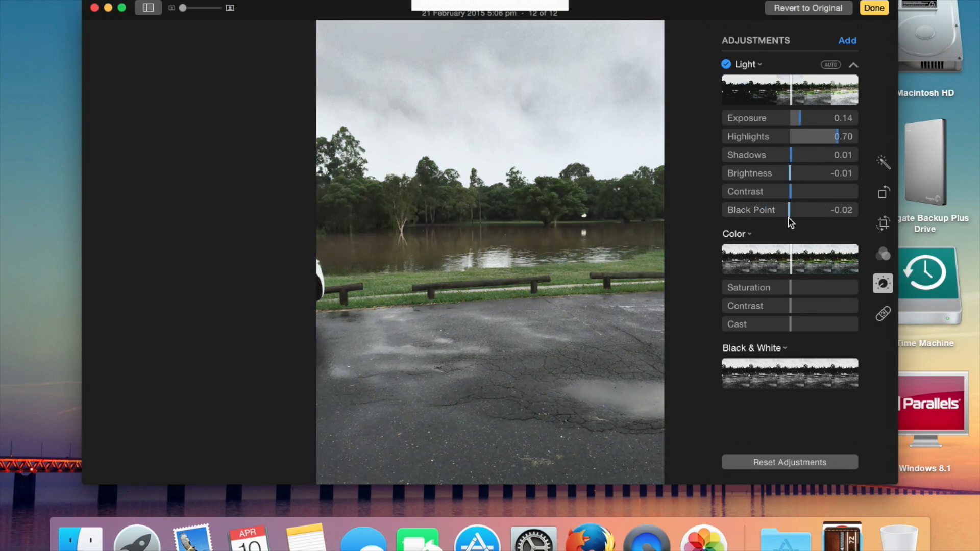
drag(790, 90, 873, 72)
click(832, 13)
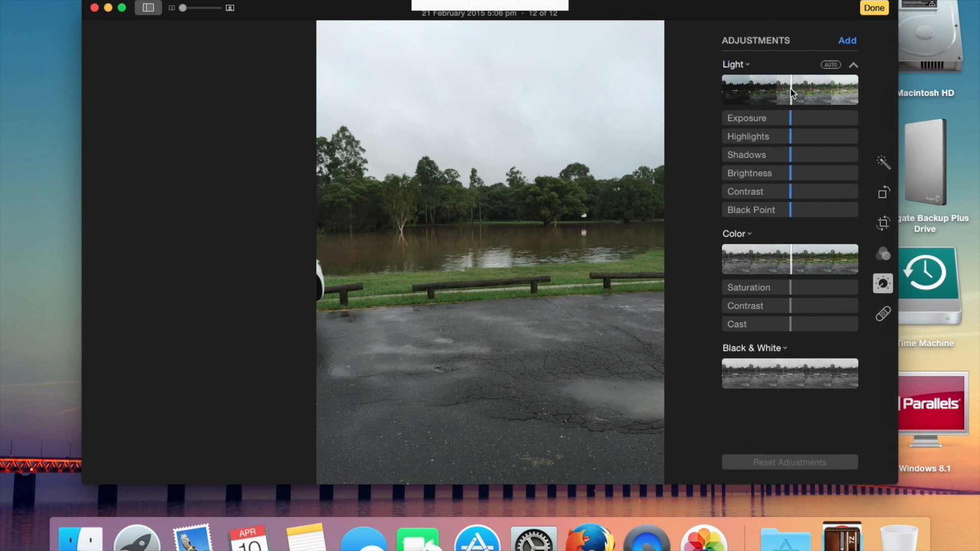
Try the overall Light and Color levels at their maximum together, and revert the photo to the original.
drag(793, 90, 868, 86)
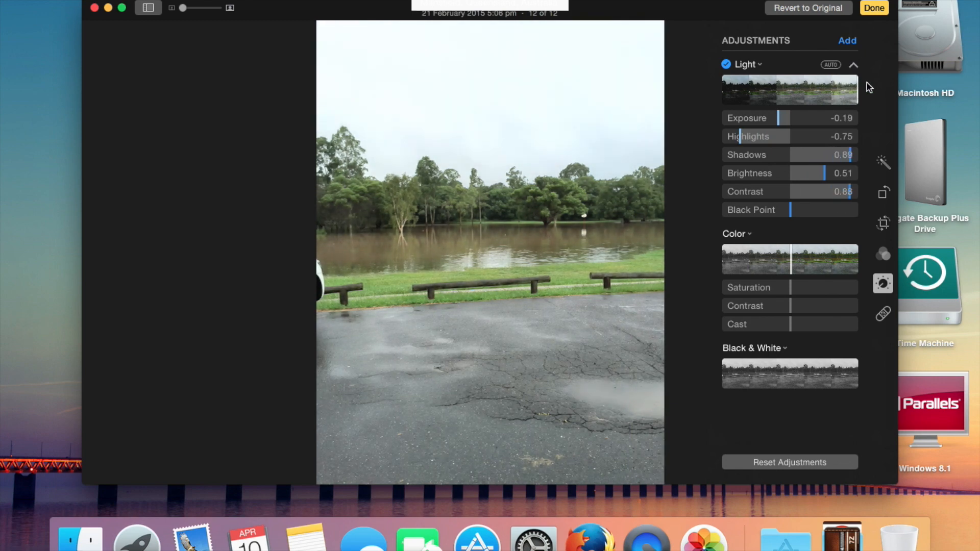
drag(791, 258, 883, 255)
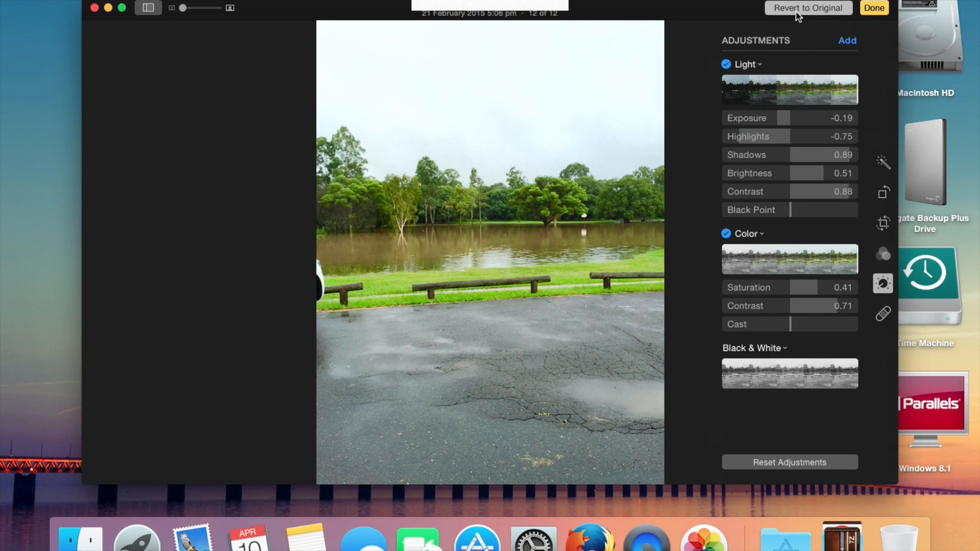
click(808, 8)
Set the Light adjustment's Exposure, Highlights, Shadows, Brightness, Contrast and Black Point all to 1.00.
drag(793, 120, 858, 120)
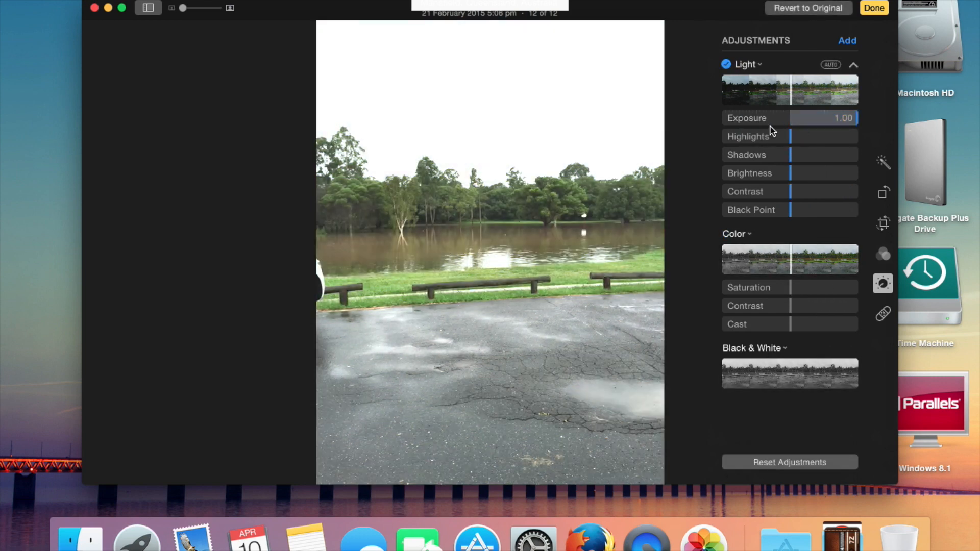
drag(792, 136, 928, 138)
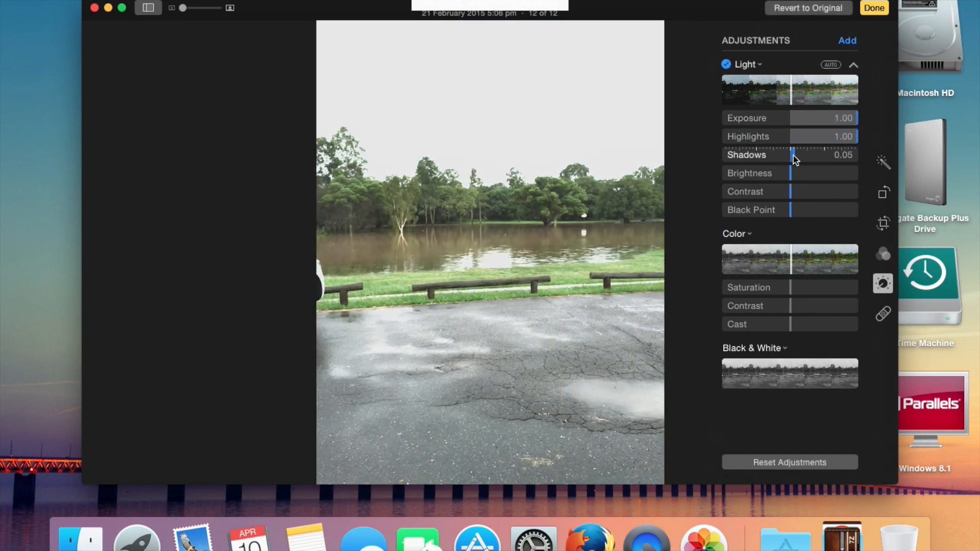
drag(793, 155, 878, 155)
drag(790, 173, 885, 176)
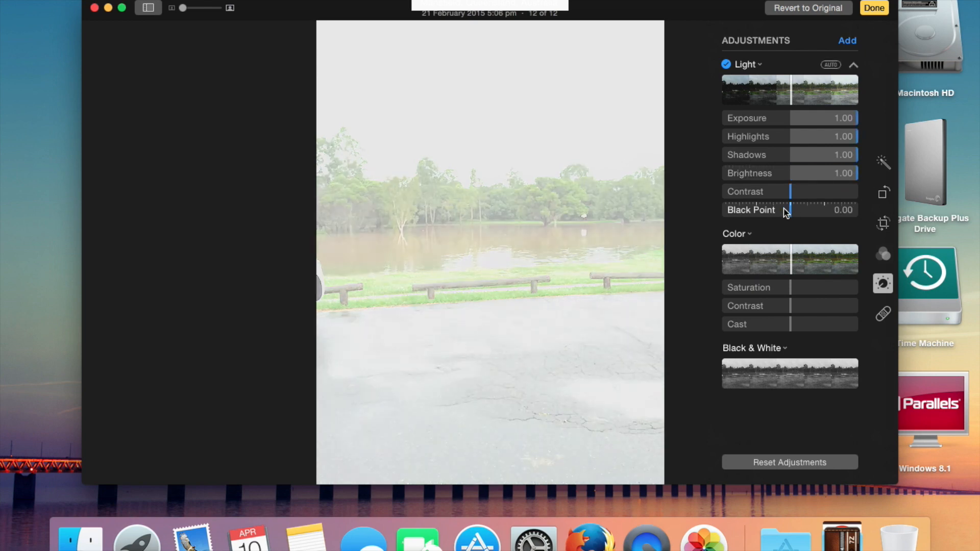
drag(791, 192, 846, 192)
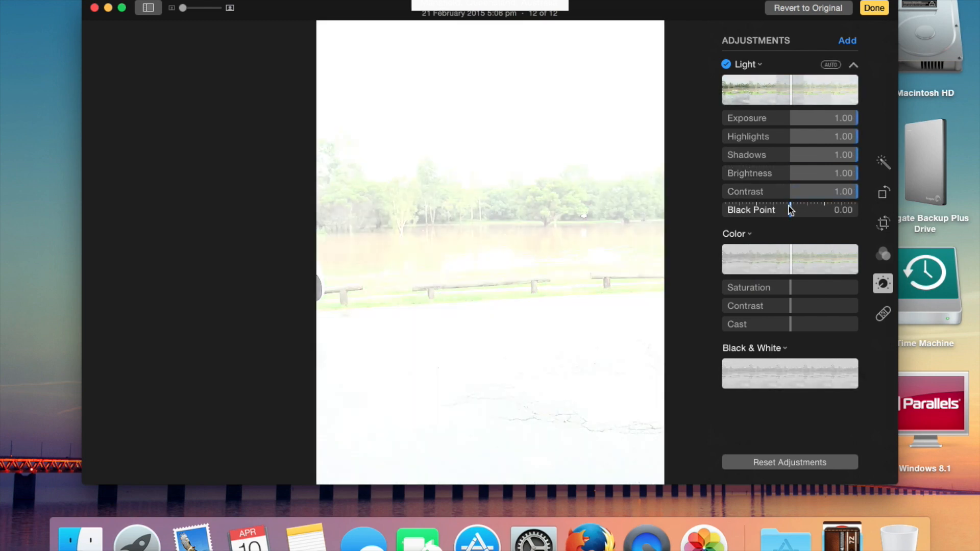
drag(791, 209, 907, 207)
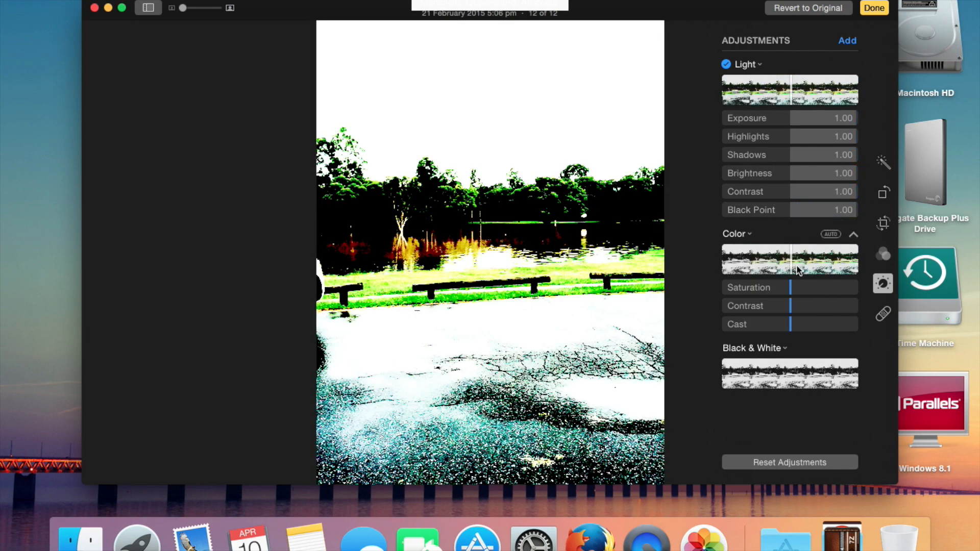
Set the Color adjustment's Saturation, Contrast and Cast to 1.00, and revert the photo to the original.
drag(791, 285, 882, 284)
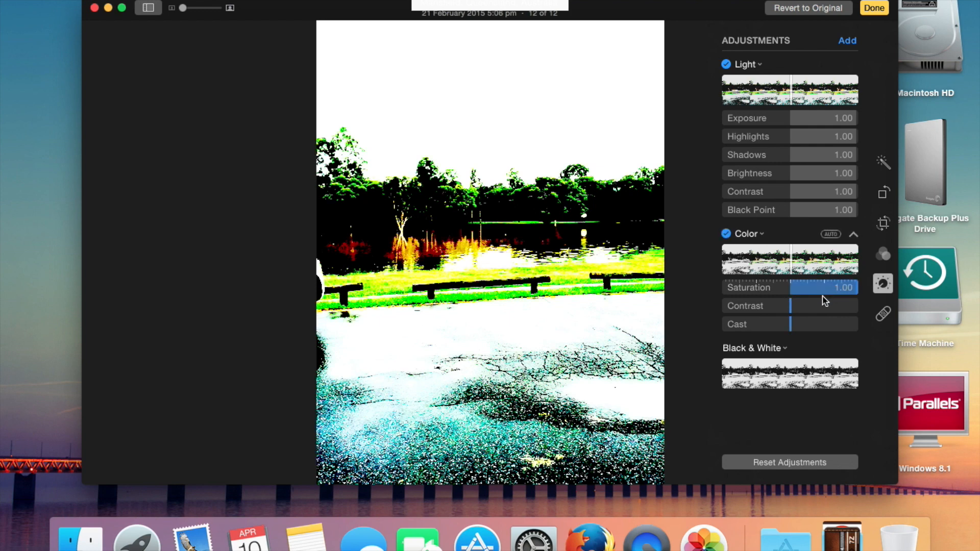
drag(792, 306, 857, 307)
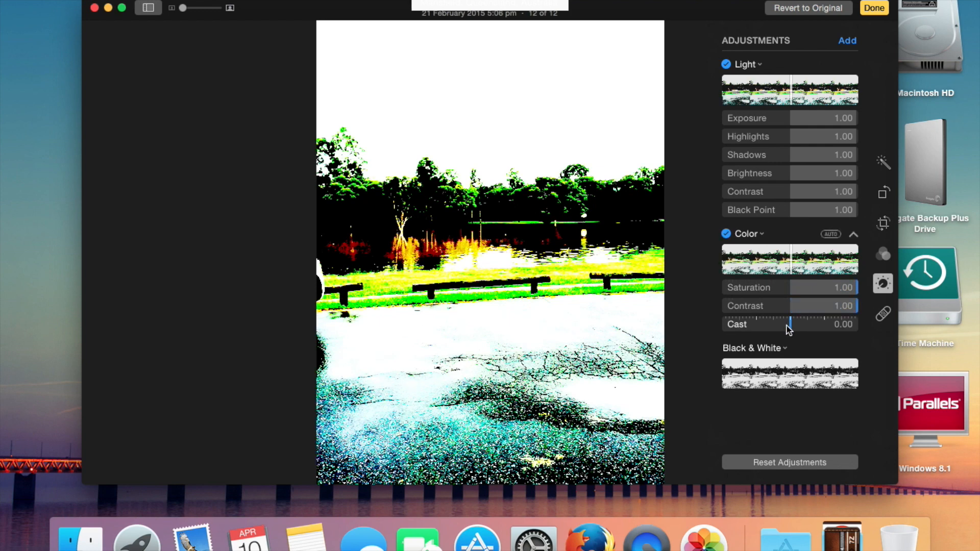
drag(790, 324, 877, 327)
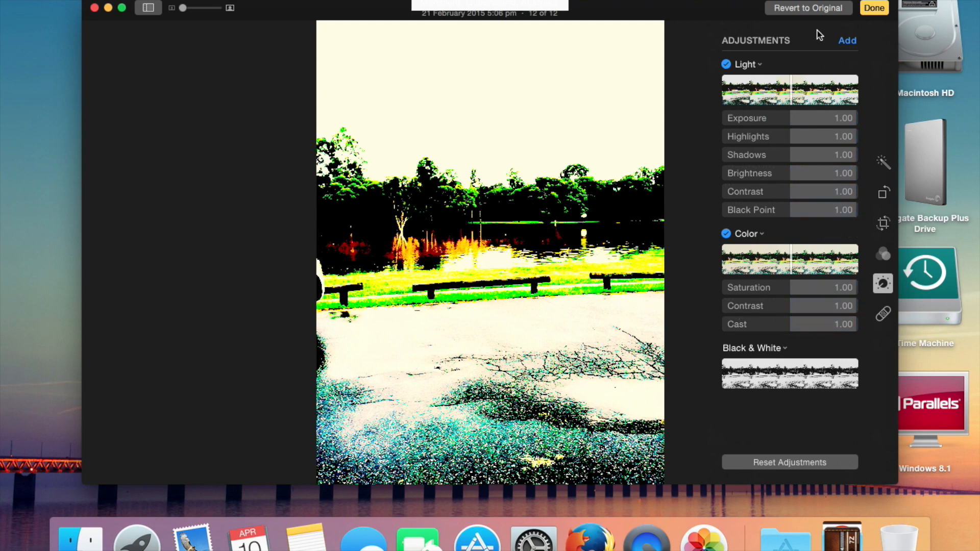
click(816, 7)
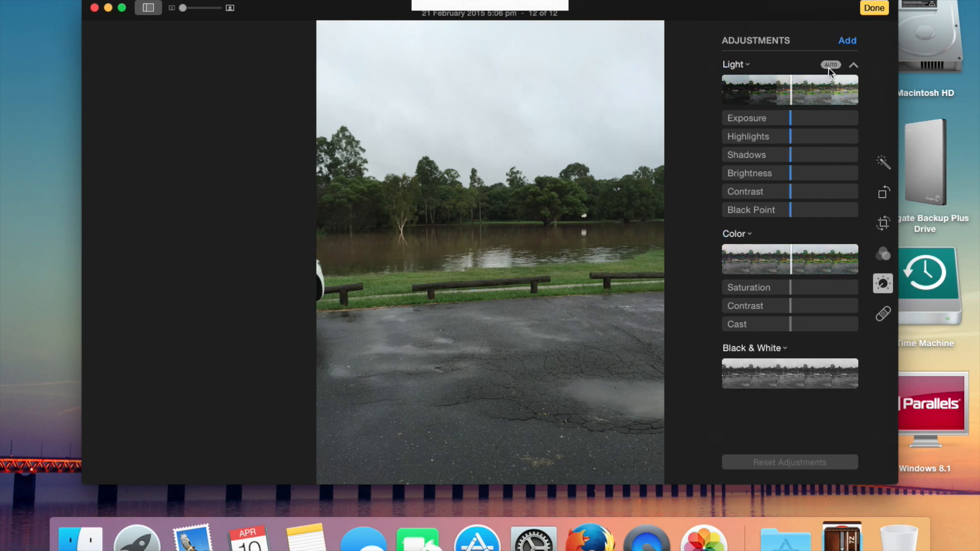
Apply the automatic adjustment to Light, Color and Black & White on the photo.
click(829, 66)
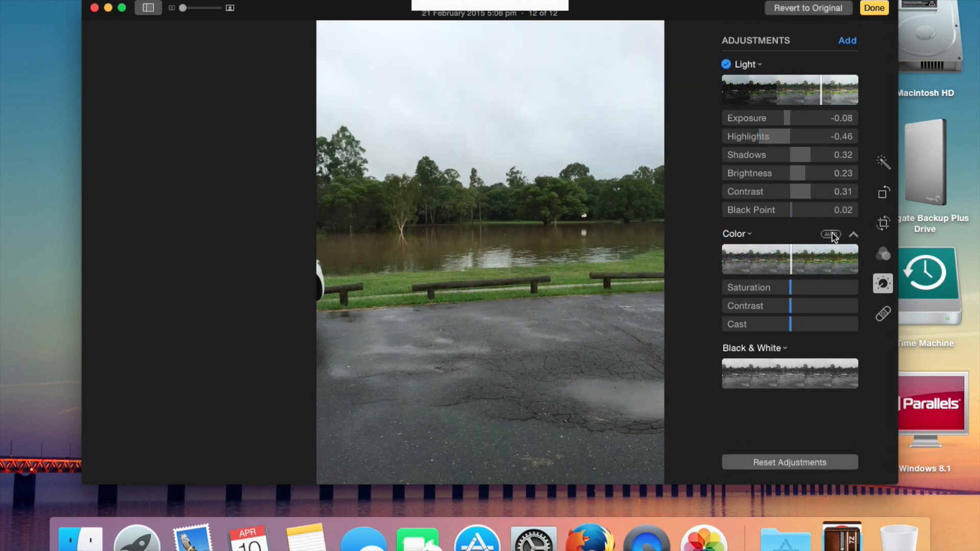
click(830, 234)
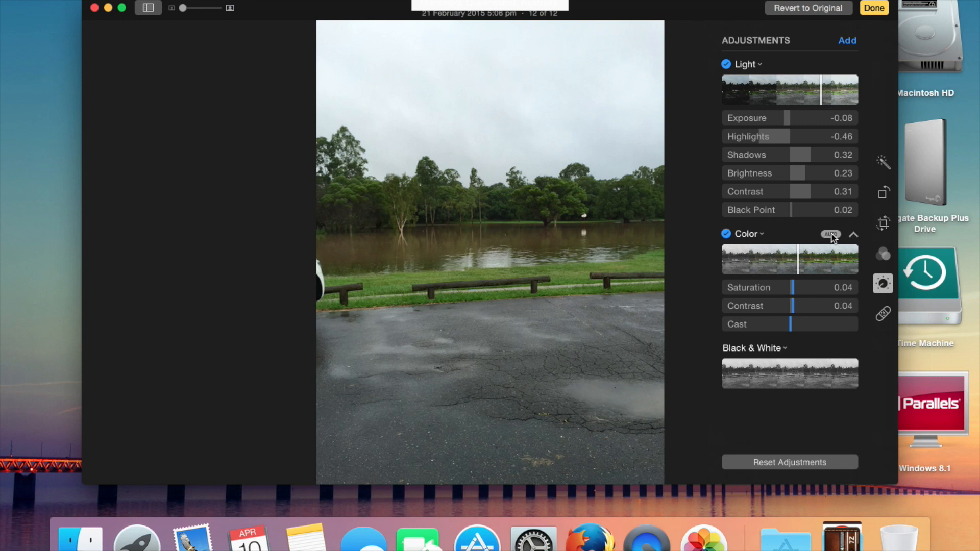
mouse_move(805, 376)
click(831, 349)
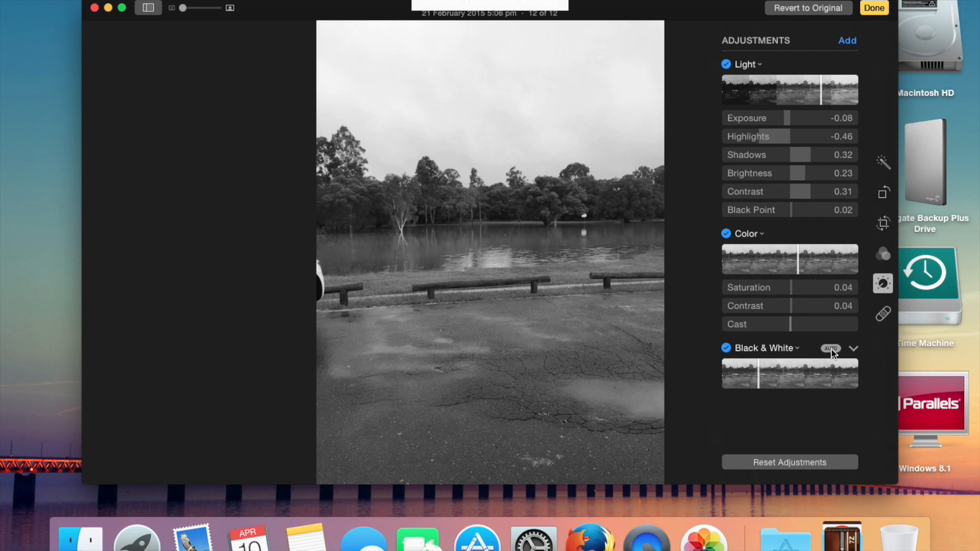
Try different overall Black & White levels on the photo, and switch the Black & White adjustment off.
mouse_move(828, 267)
click(784, 368)
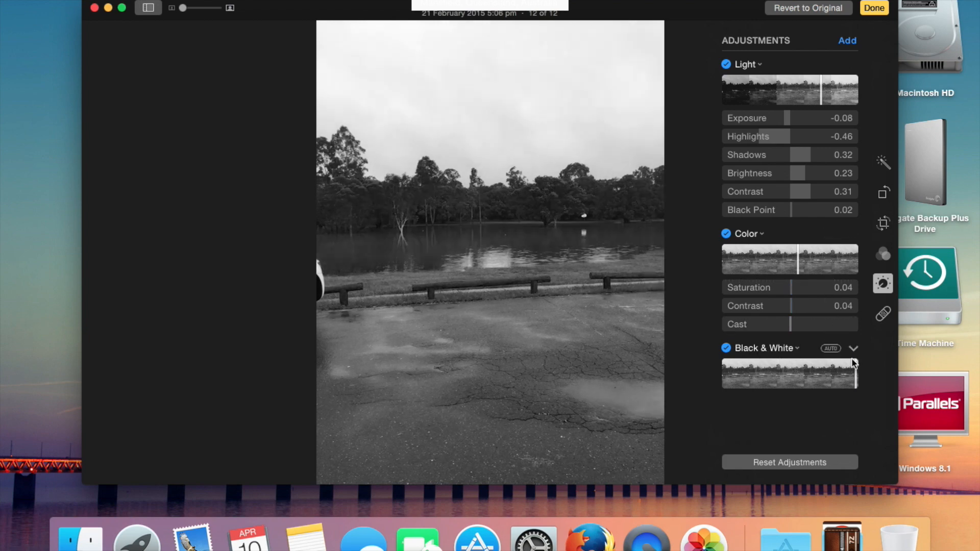
drag(785, 368, 761, 370)
mouse_move(772, 134)
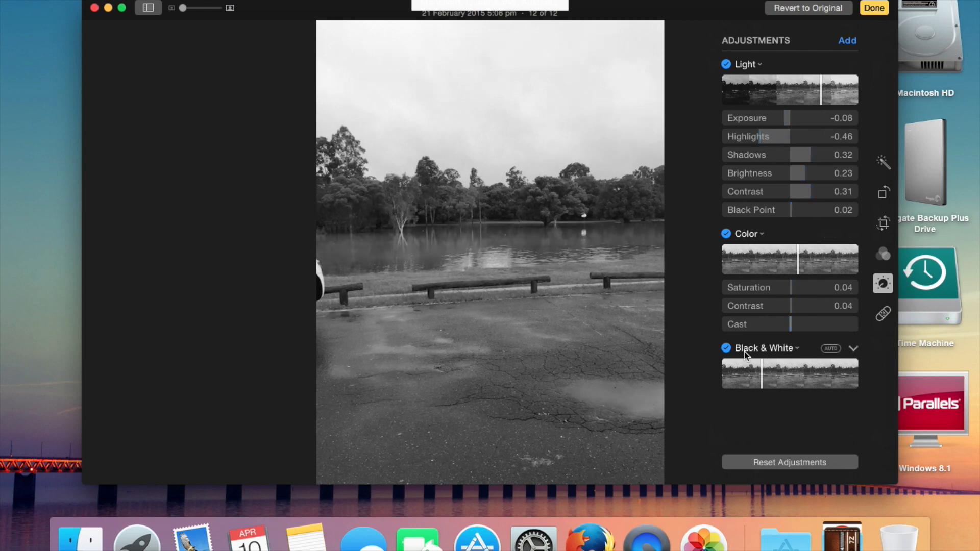
click(726, 349)
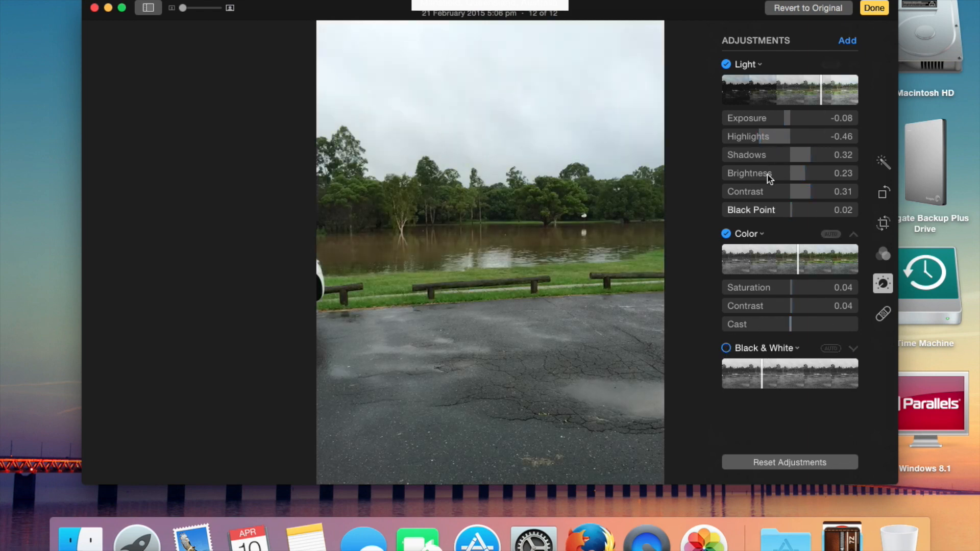
Revert the photo to the original and open the Retouch tool.
click(811, 11)
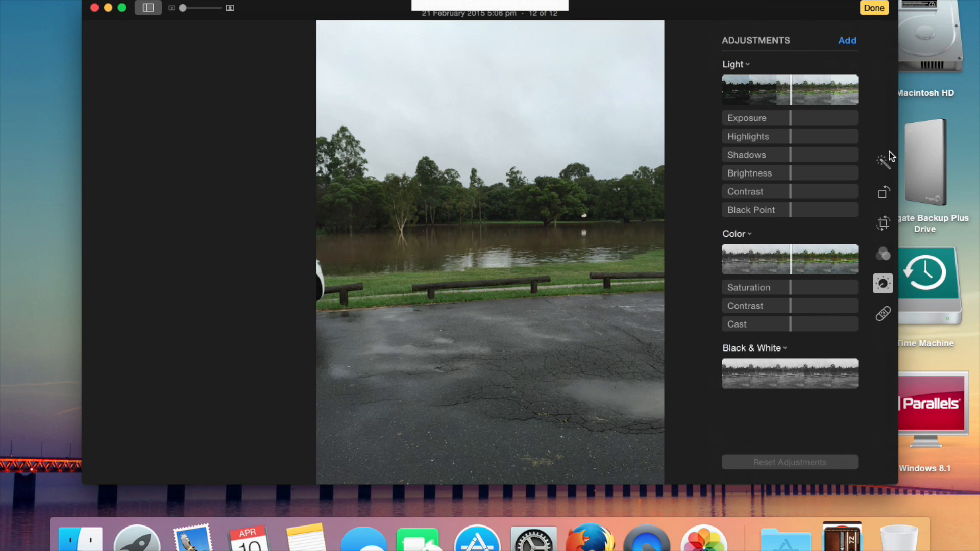
click(885, 320)
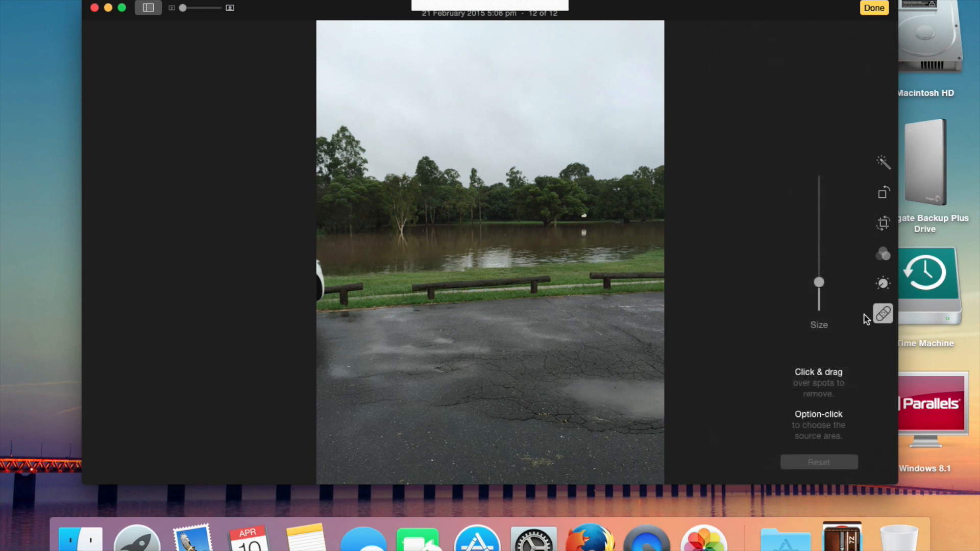
click(883, 313)
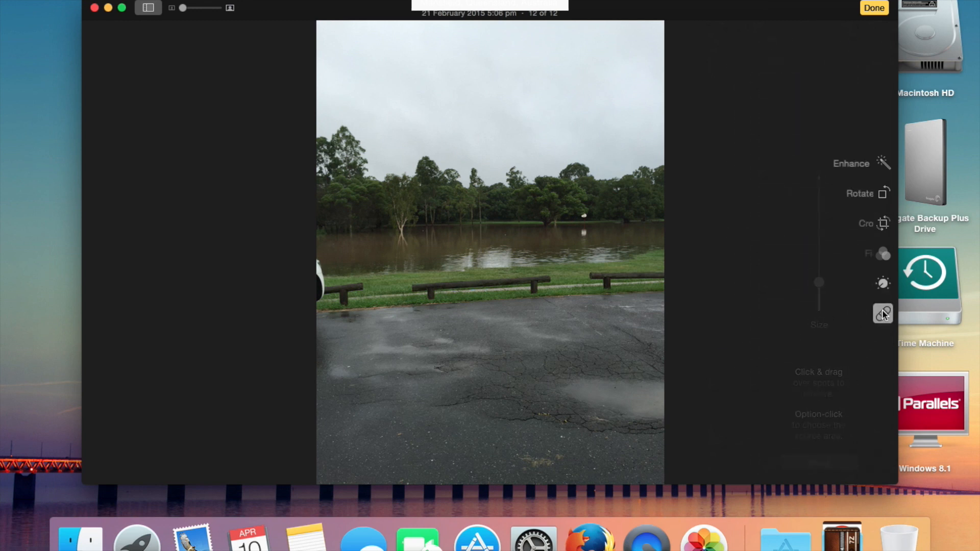
Try retouching small spots along the waterline, the grass and the middle log rail with a small brush.
mouse_move(502, 225)
mouse_down()
mouse_move(570, 278)
mouse_move(520, 311)
mouse_move(457, 291)
mouse_move(476, 243)
mouse_move(504, 225)
mouse_up()
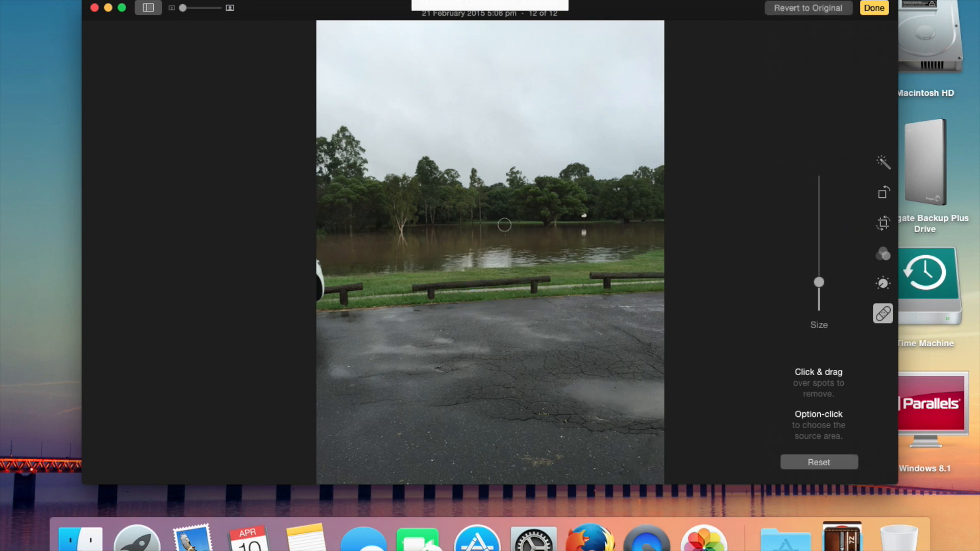
mouse_move(457, 272)
mouse_down()
mouse_move(462, 347)
mouse_move(464, 205)
mouse_move(499, 319)
mouse_move(473, 268)
mouse_up()
drag(483, 307, 483, 309)
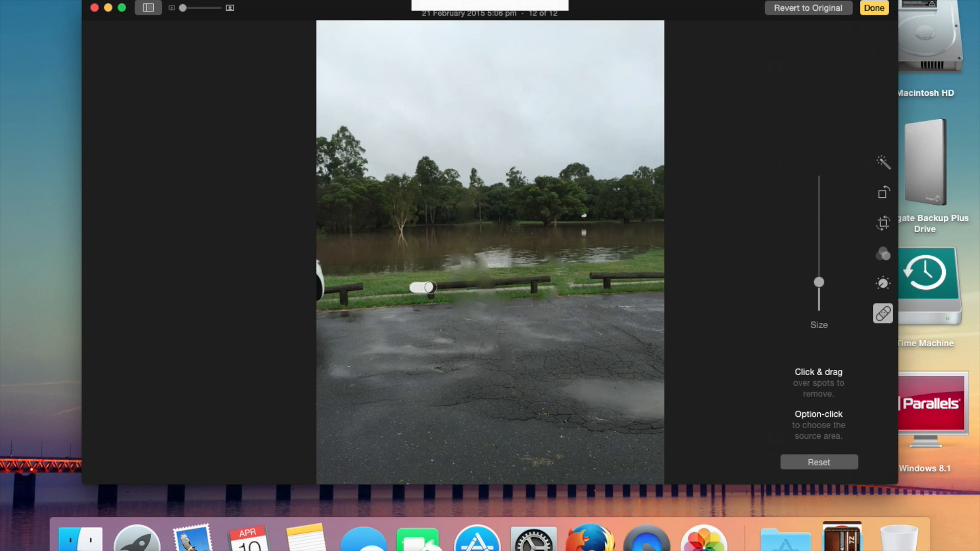
drag(531, 282, 540, 282)
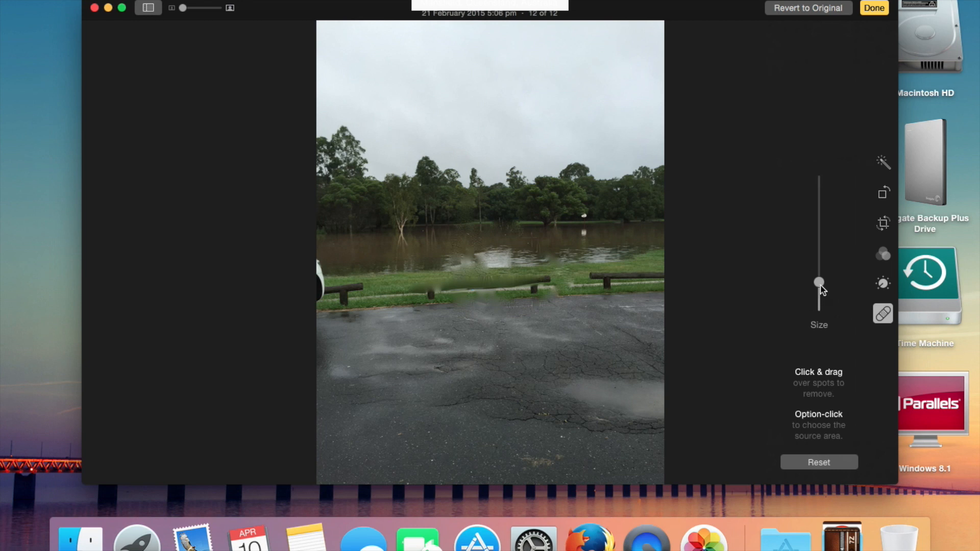
Enlarge the retouch brush to nearly its maximum size and paint over the log rails, grass and car park.
drag(818, 244, 819, 180)
drag(565, 287, 418, 291)
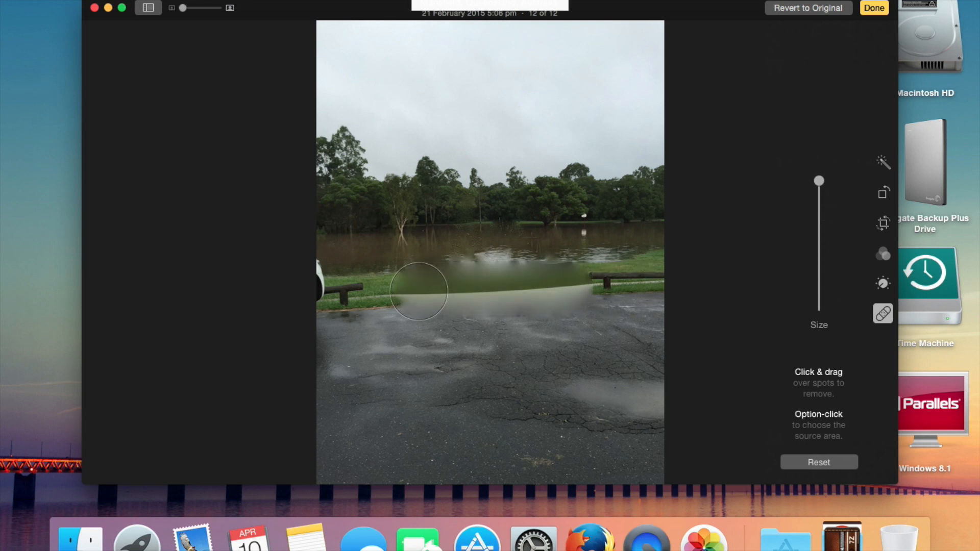
mouse_move(567, 266)
mouse_down()
mouse_move(654, 281)
mouse_move(543, 304)
mouse_move(284, 288)
mouse_up()
mouse_move(365, 385)
mouse_down()
mouse_move(395, 343)
mouse_move(319, 363)
mouse_move(359, 336)
mouse_move(317, 334)
mouse_move(372, 346)
mouse_move(565, 353)
mouse_move(568, 332)
mouse_move(627, 317)
mouse_move(439, 359)
mouse_move(692, 412)
mouse_move(556, 409)
mouse_move(731, 381)
mouse_move(477, 378)
mouse_move(306, 414)
mouse_move(581, 396)
mouse_move(649, 422)
mouse_move(306, 477)
mouse_move(770, 434)
mouse_move(325, 398)
mouse_move(553, 439)
mouse_move(165, 434)
mouse_move(708, 451)
mouse_move(583, 462)
mouse_move(498, 444)
mouse_move(543, 472)
mouse_move(571, 414)
mouse_up()
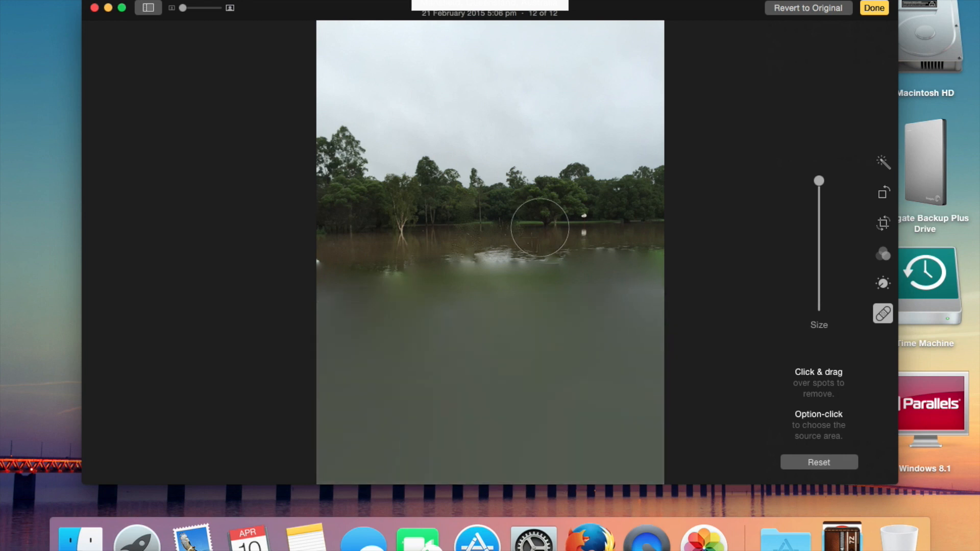
Try retouching the basketball hoop, the trees around it and the sky, and reset all retouching.
click(583, 208)
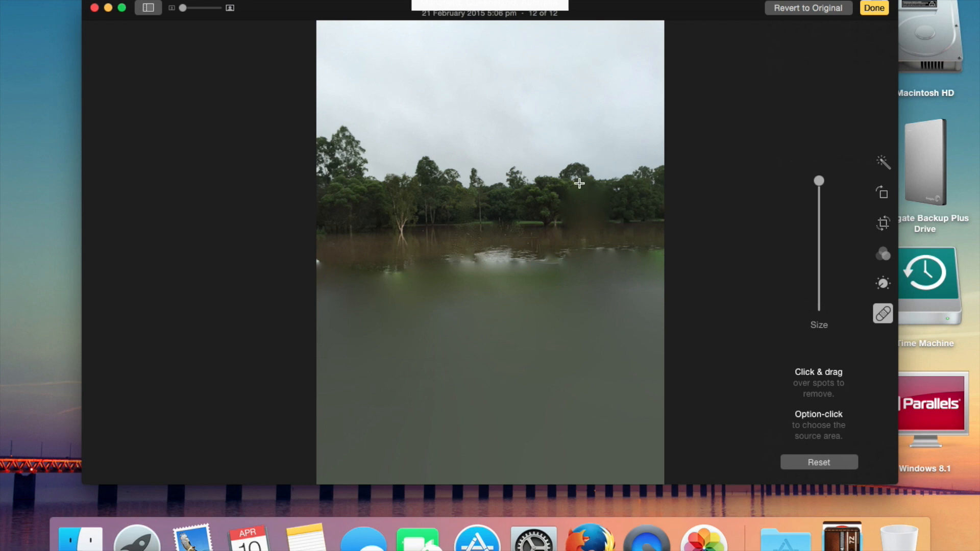
drag(585, 207, 573, 168)
drag(558, 97, 416, 93)
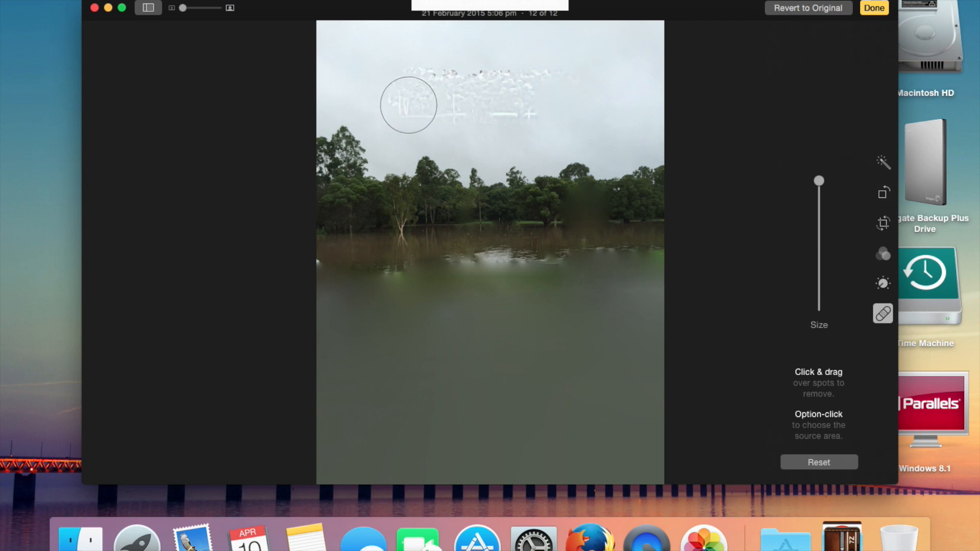
mouse_move(553, 108)
mouse_down()
mouse_move(596, 110)
mouse_move(413, 111)
mouse_move(391, 93)
mouse_move(437, 69)
mouse_move(545, 68)
mouse_move(637, 85)
mouse_move(600, 99)
mouse_move(432, 105)
mouse_up()
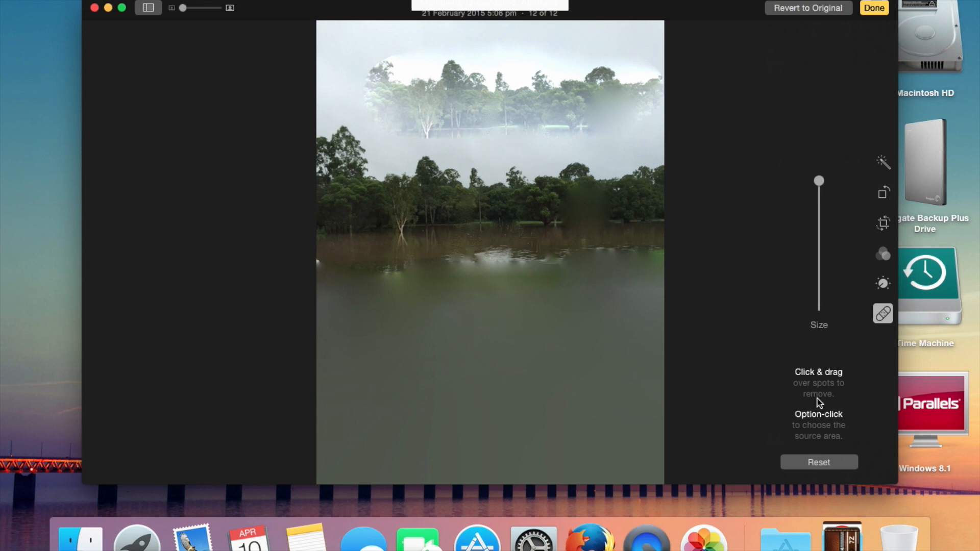
click(801, 461)
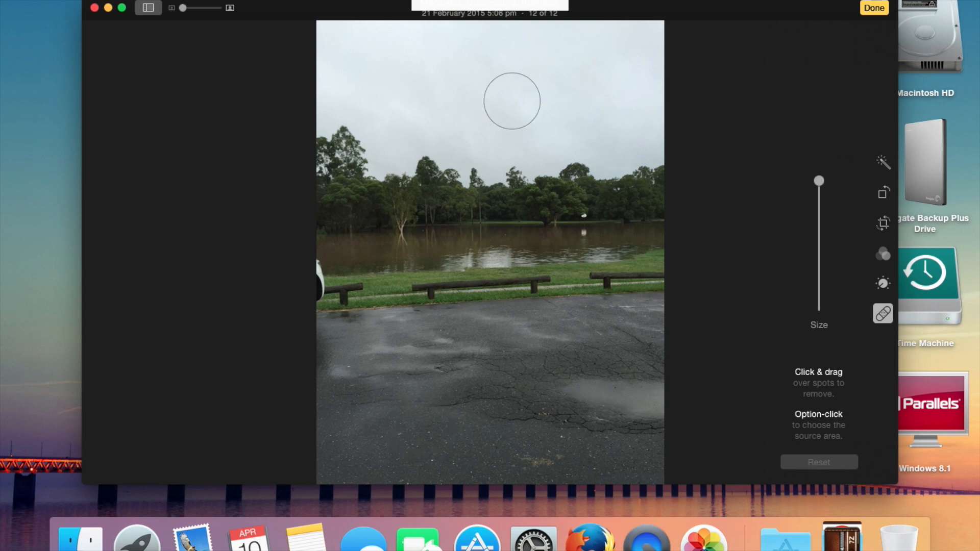
Try covering the sky, trees, water and grass with asphalt sampled from the car park, and reset the retouching.
mouse_move(623, 84)
mouse_down()
mouse_move(531, 86)
mouse_move(575, 85)
mouse_move(626, 65)
mouse_move(603, 50)
mouse_move(546, 51)
mouse_move(530, 58)
mouse_move(532, 89)
mouse_move(628, 87)
mouse_move(641, 109)
mouse_move(528, 110)
mouse_up()
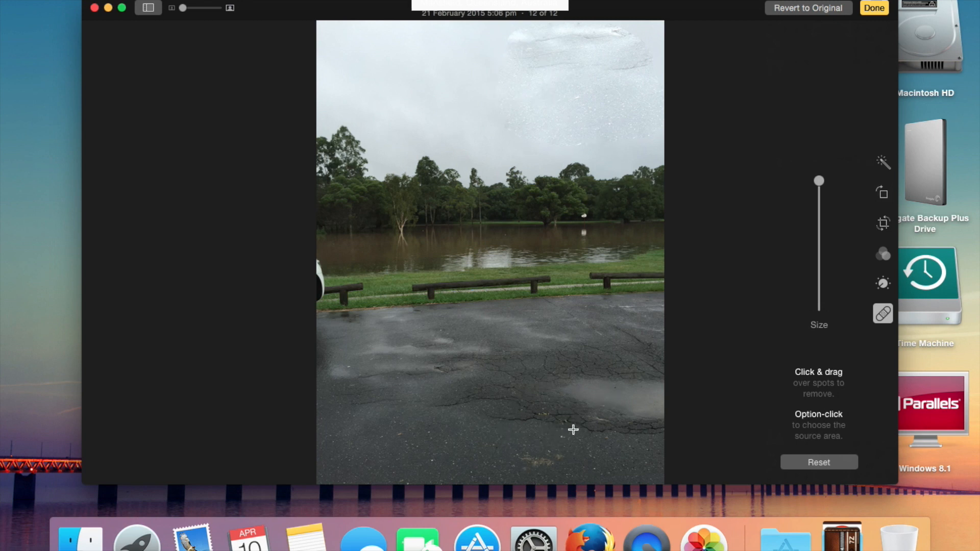
mouse_move(516, 110)
mouse_down()
mouse_move(333, 102)
mouse_move(350, 76)
mouse_move(516, 69)
mouse_move(515, 53)
mouse_move(459, 41)
mouse_move(334, 44)
mouse_move(619, 37)
mouse_move(648, 67)
mouse_move(638, 133)
mouse_move(539, 119)
mouse_move(627, 87)
mouse_move(558, 79)
mouse_move(642, 43)
mouse_move(530, 64)
mouse_move(472, 94)
mouse_up()
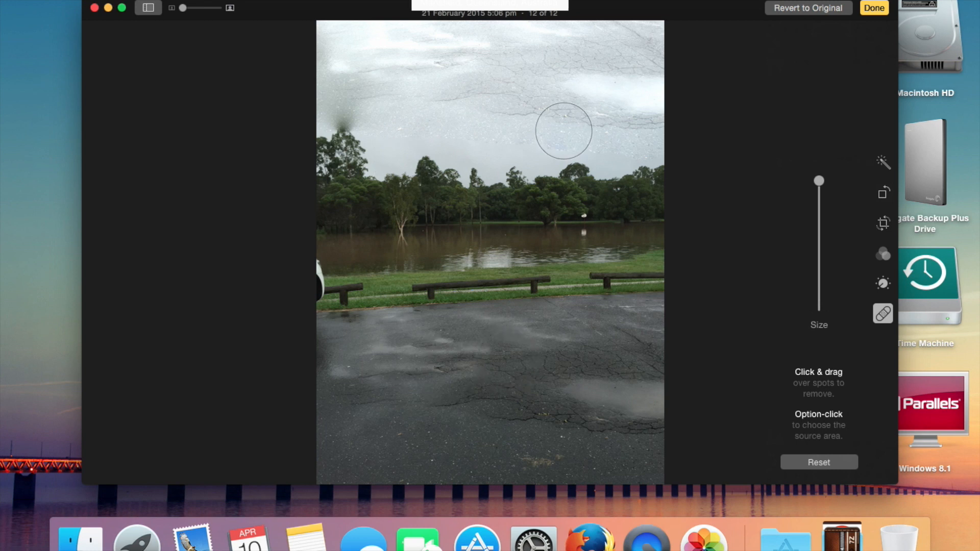
mouse_move(422, 134)
mouse_down()
mouse_move(341, 146)
mouse_move(408, 151)
mouse_move(542, 133)
mouse_move(666, 158)
mouse_move(586, 191)
mouse_move(470, 160)
mouse_move(648, 153)
mouse_move(634, 175)
mouse_move(460, 185)
mouse_move(468, 184)
mouse_move(305, 212)
mouse_move(447, 192)
mouse_move(307, 172)
mouse_move(472, 181)
mouse_move(516, 204)
mouse_move(428, 214)
mouse_move(680, 222)
mouse_up()
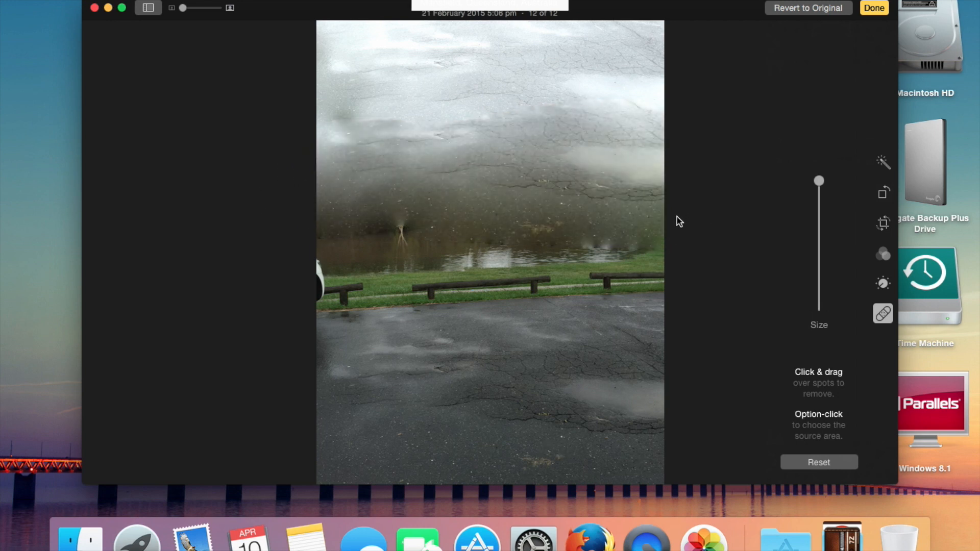
mouse_move(327, 231)
mouse_down()
mouse_move(500, 238)
mouse_move(575, 263)
mouse_move(700, 268)
mouse_move(645, 265)
mouse_move(528, 224)
mouse_move(768, 246)
mouse_move(511, 232)
mouse_move(517, 227)
mouse_move(370, 157)
mouse_move(453, 210)
mouse_move(337, 193)
mouse_move(453, 192)
mouse_move(353, 233)
mouse_move(315, 236)
mouse_move(349, 287)
mouse_move(250, 287)
mouse_move(446, 295)
mouse_move(394, 266)
mouse_move(507, 312)
mouse_move(618, 284)
mouse_move(425, 301)
mouse_move(741, 301)
mouse_move(593, 271)
mouse_up()
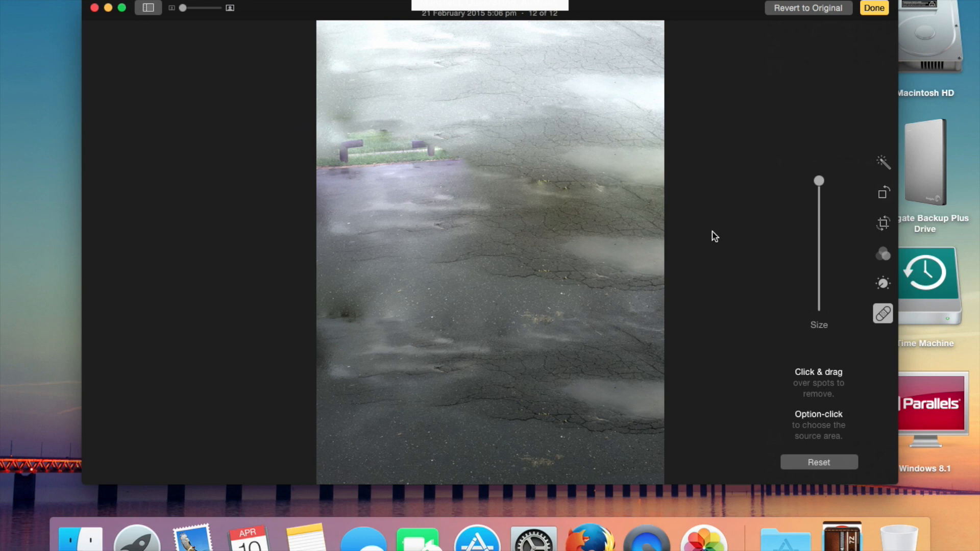
click(801, 463)
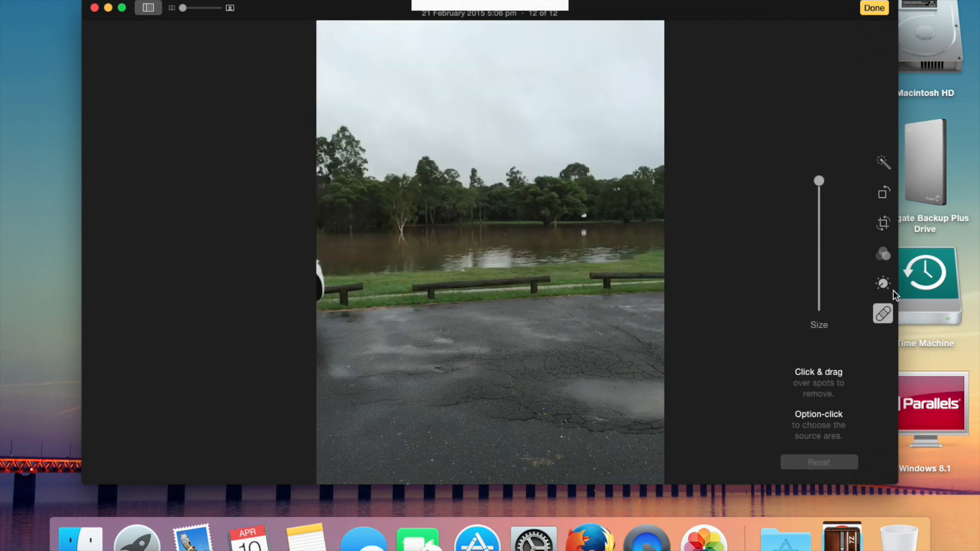
Leave the Retouch tool and switch to cropping the photo.
click(883, 314)
click(884, 284)
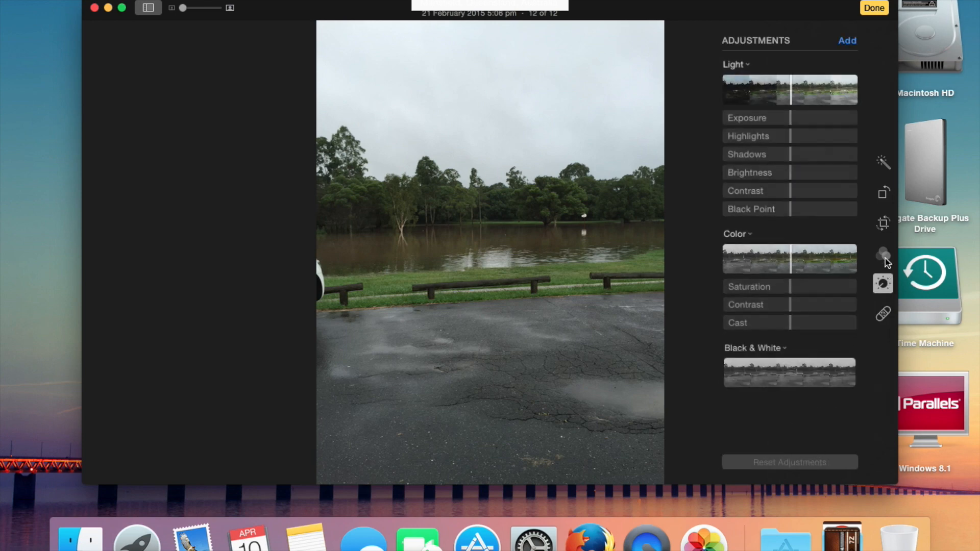
click(883, 253)
click(883, 222)
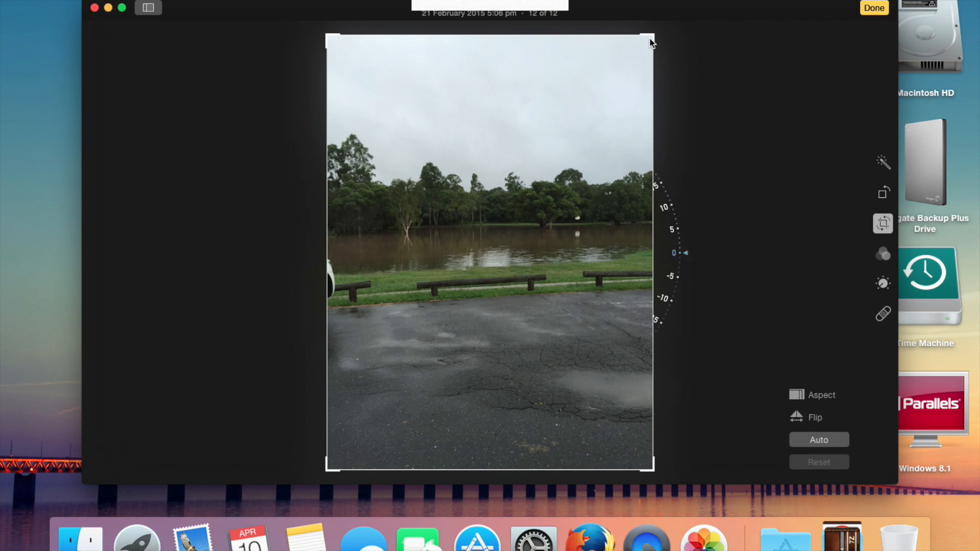
Try cropping tightly around the basketball hoop and tilting the photo to different angles, and reset the crop.
drag(653, 37, 609, 194)
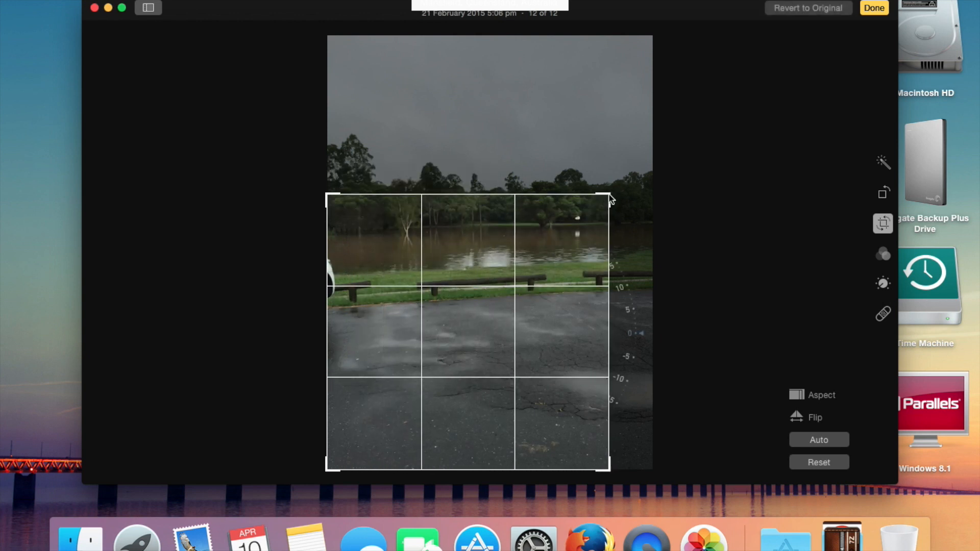
drag(329, 460, 550, 244)
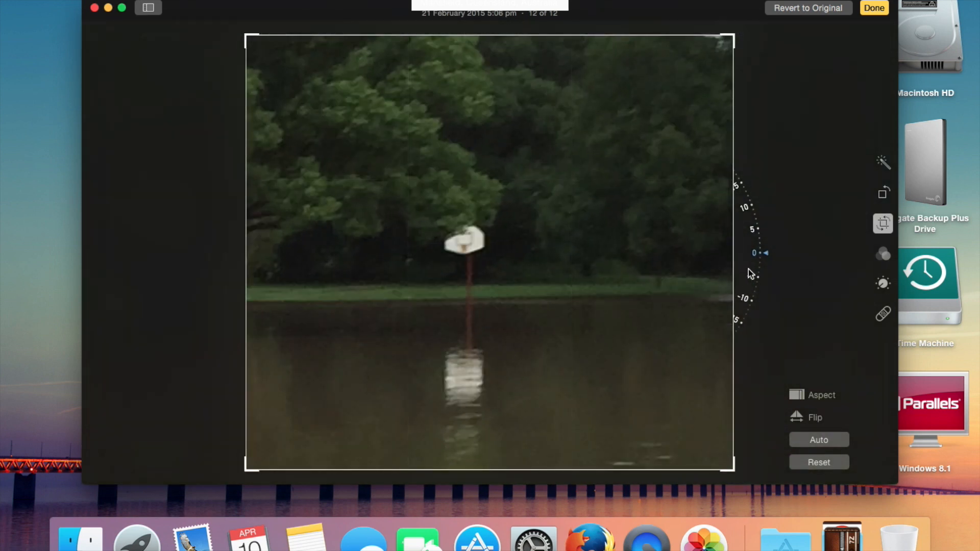
drag(767, 254, 728, 506)
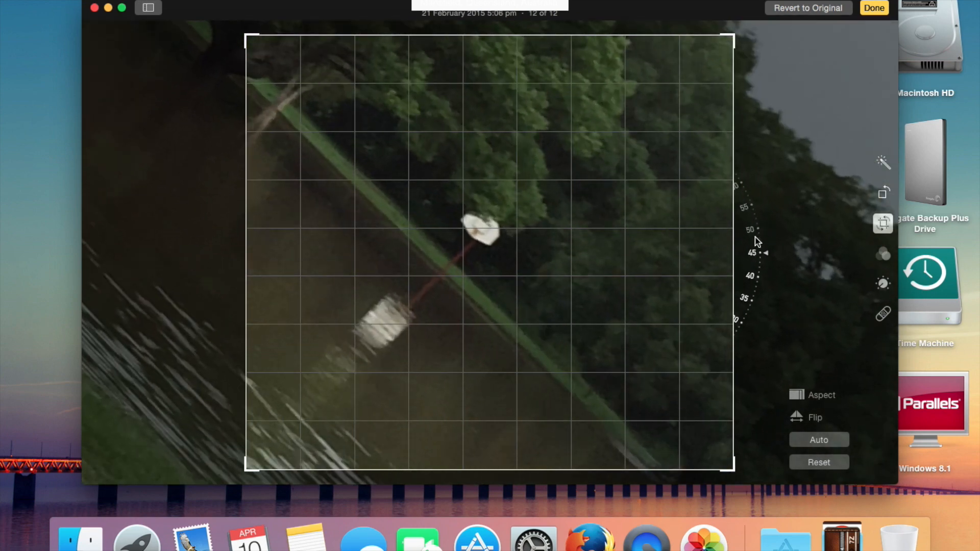
mouse_move(765, 252)
mouse_down()
mouse_move(761, 319)
mouse_move(763, 237)
mouse_move(628, 78)
mouse_move(636, 3)
mouse_up()
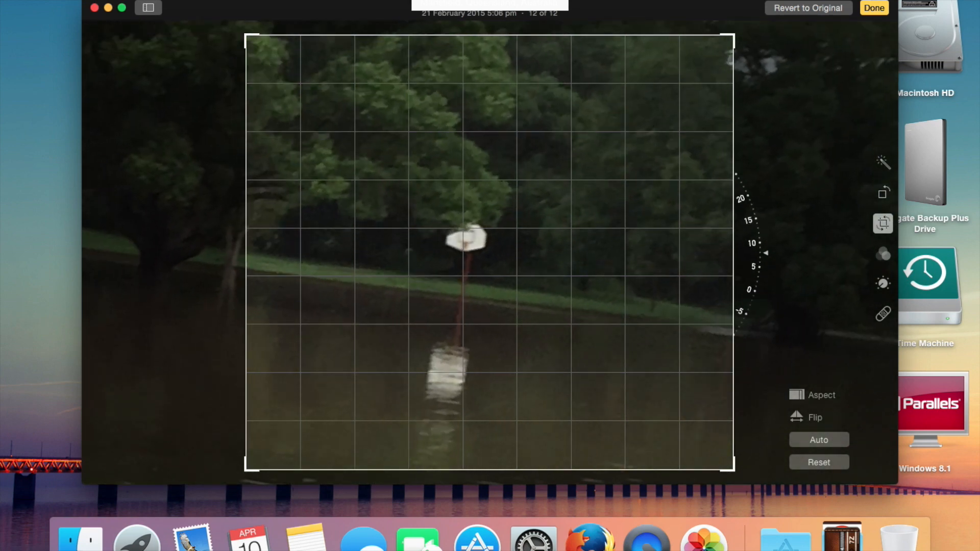
click(821, 464)
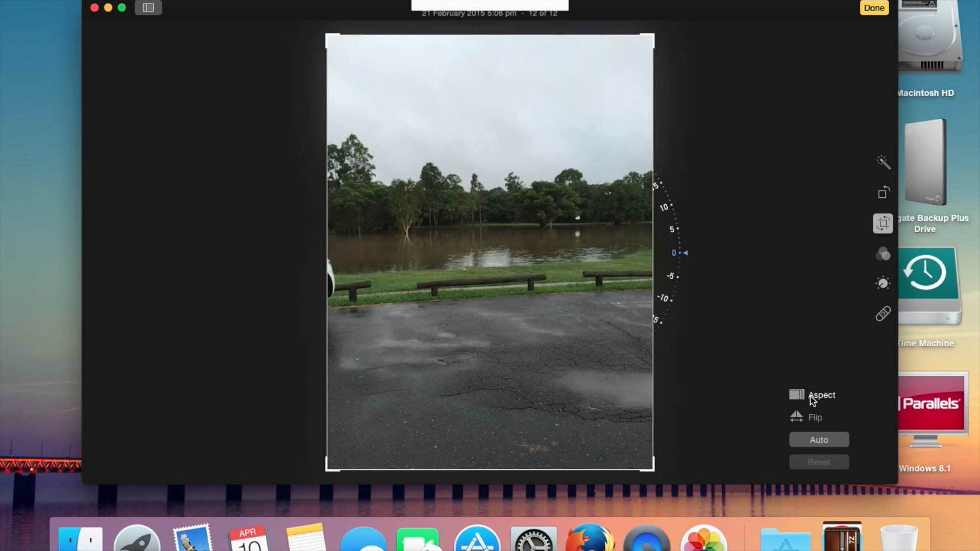
Try the crop aspect ratios Square, 16:9, 8:10, 5:7, 4:3, 3:5 and 3:2, and return to Square.
click(812, 399)
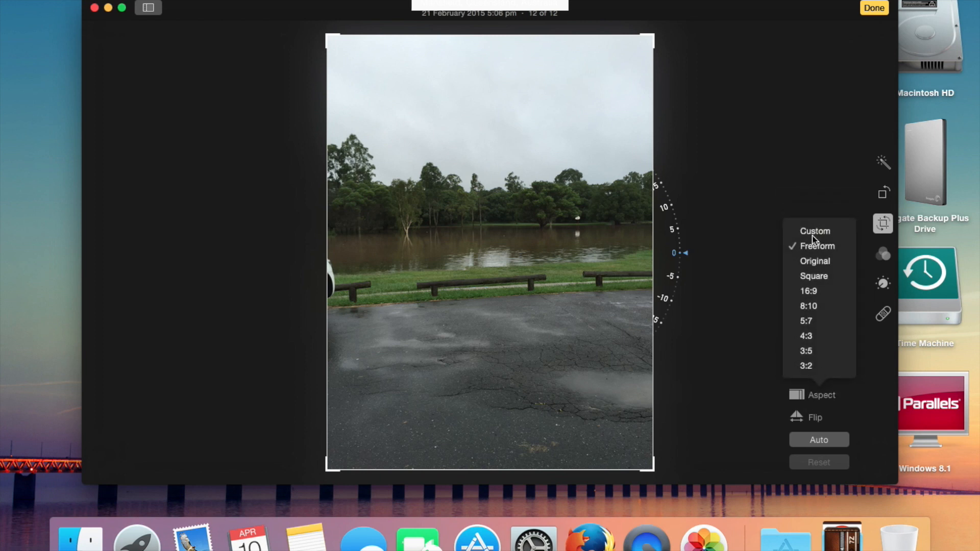
click(817, 279)
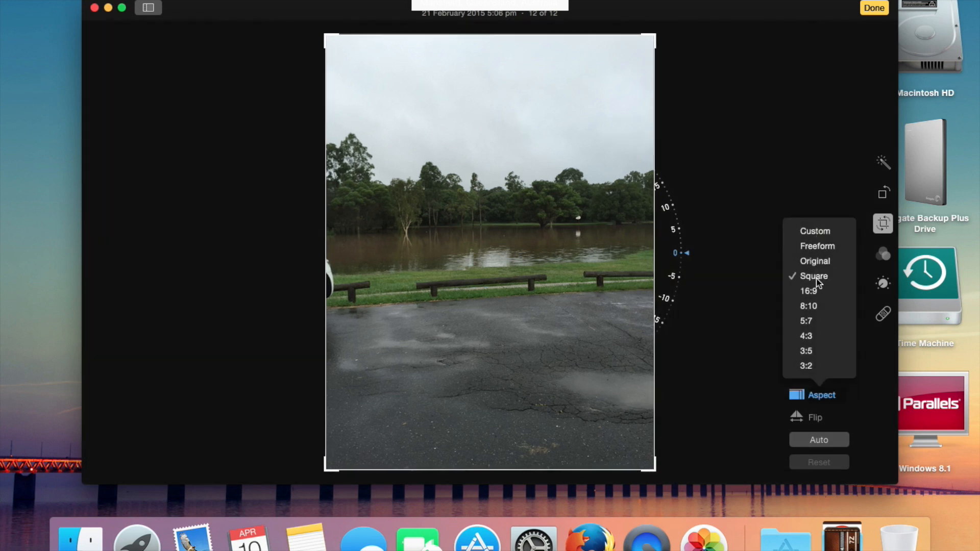
click(812, 291)
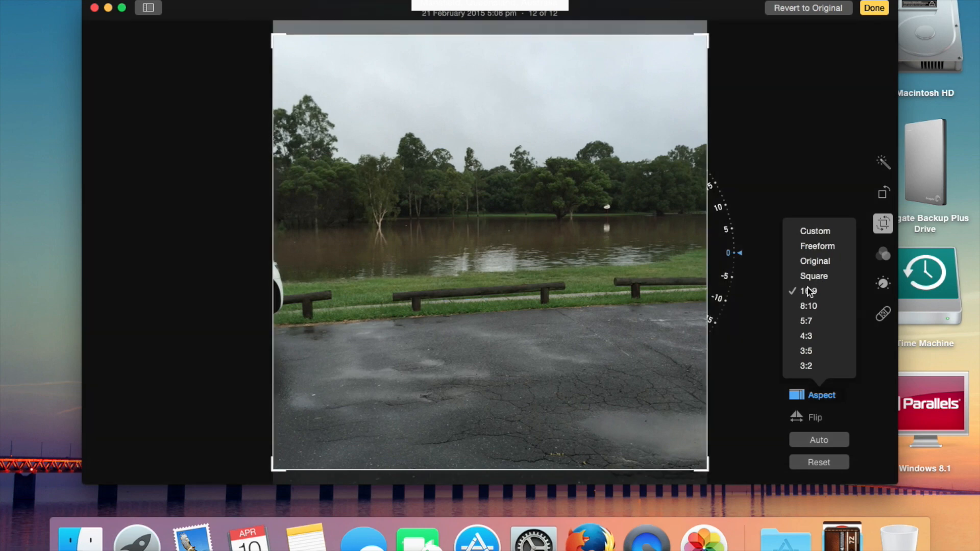
click(809, 307)
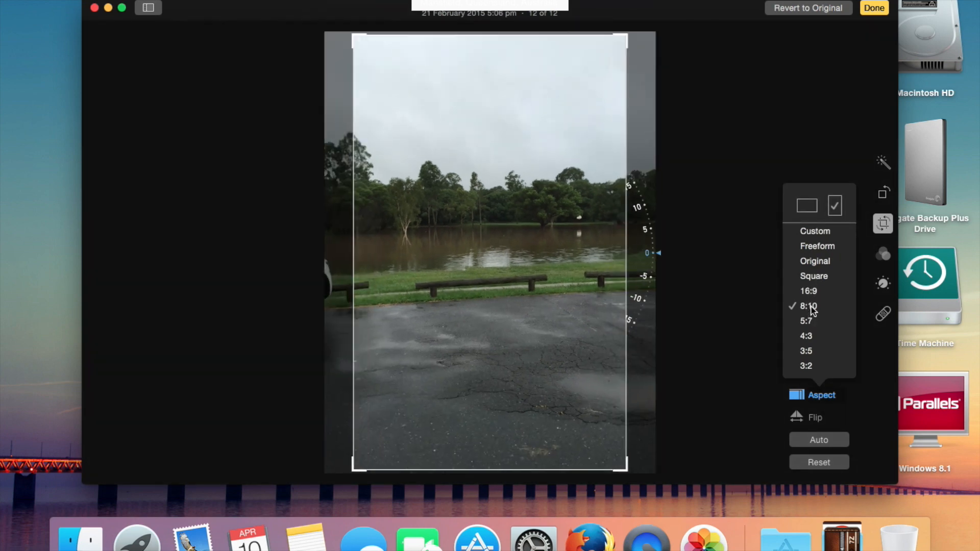
click(812, 323)
click(808, 336)
click(806, 352)
click(806, 365)
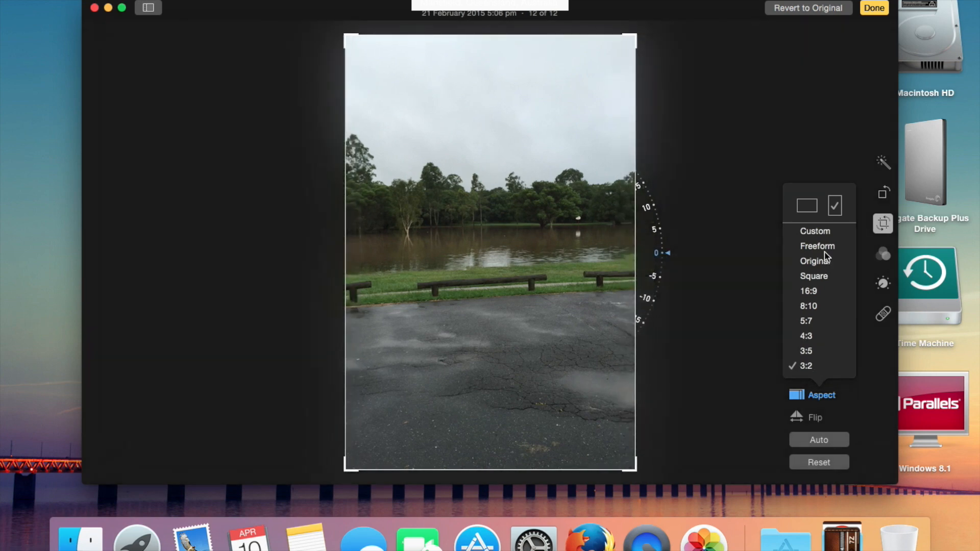
click(814, 278)
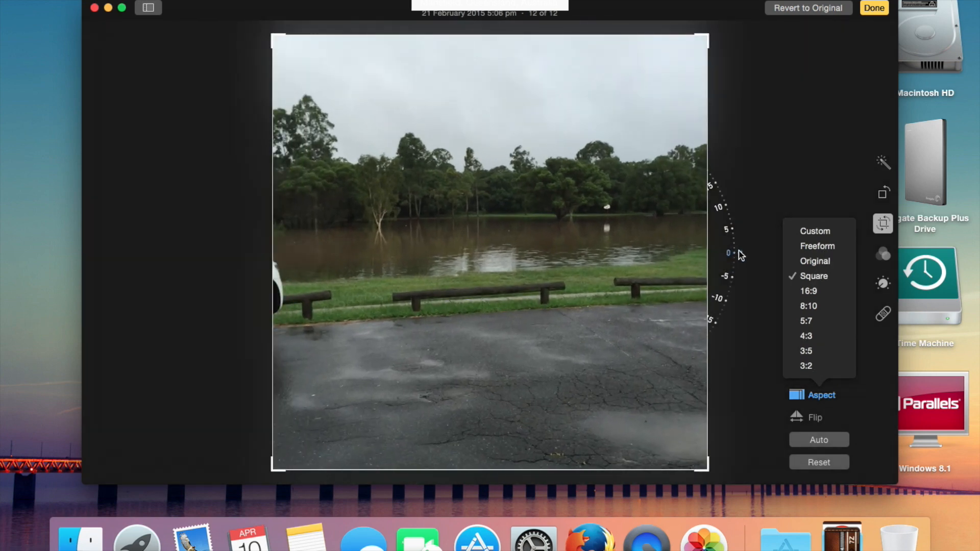
Try tilting the photo within the square crop, and reset the crop.
click(741, 255)
drag(741, 255, 730, 102)
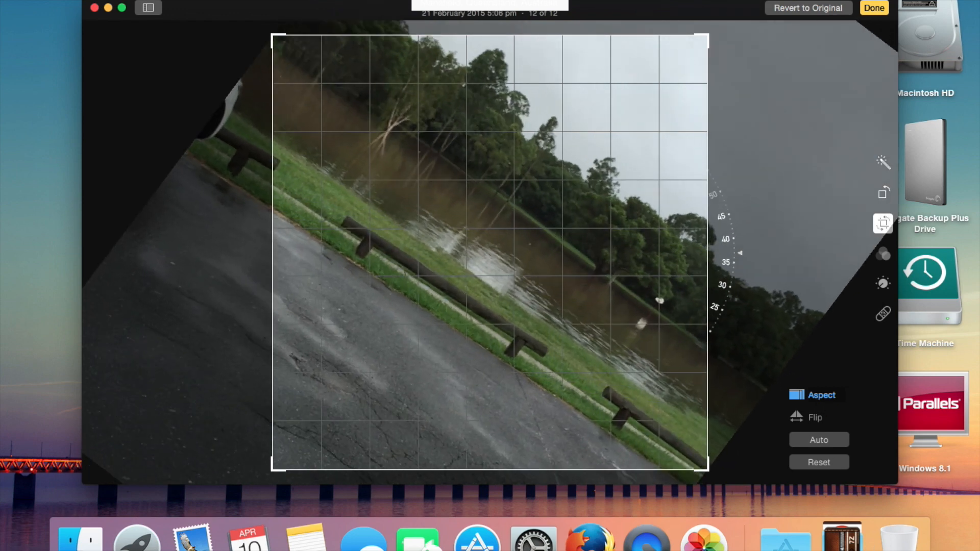
drag(729, 219, 740, 253)
click(830, 461)
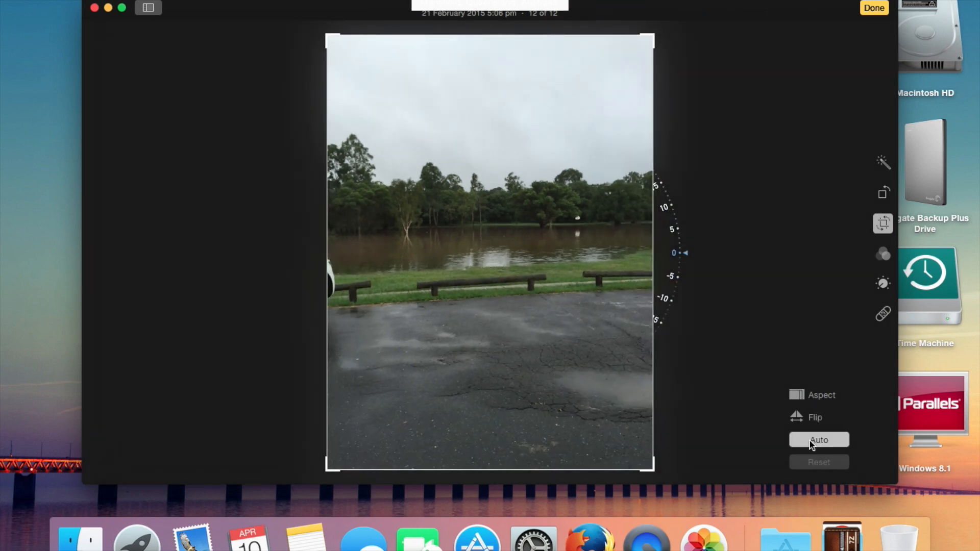
Apply the automatic crop and straightening to the photo, reset it and apply it again.
click(824, 442)
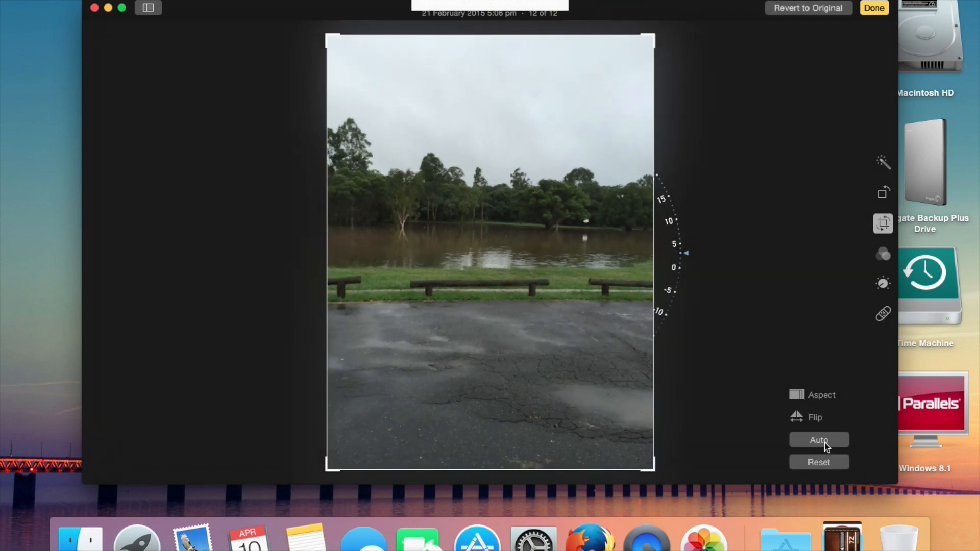
click(823, 463)
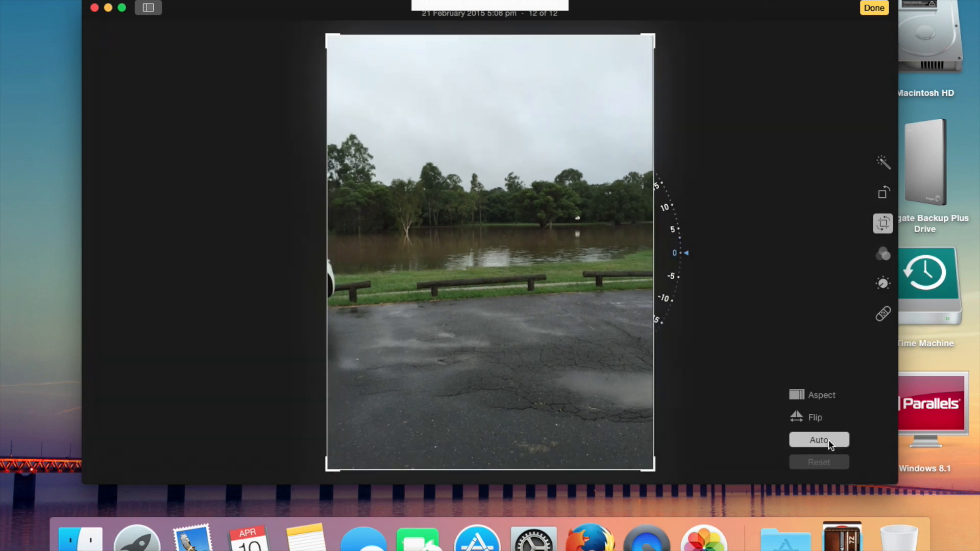
click(829, 445)
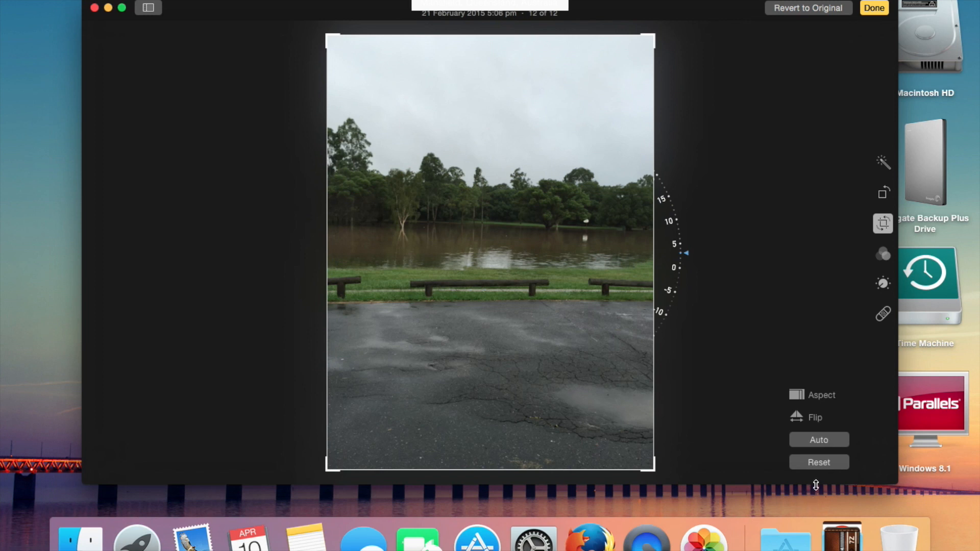
Reset the photo's crop and rotate the photo in 90-degree turns until it is upright again.
click(818, 462)
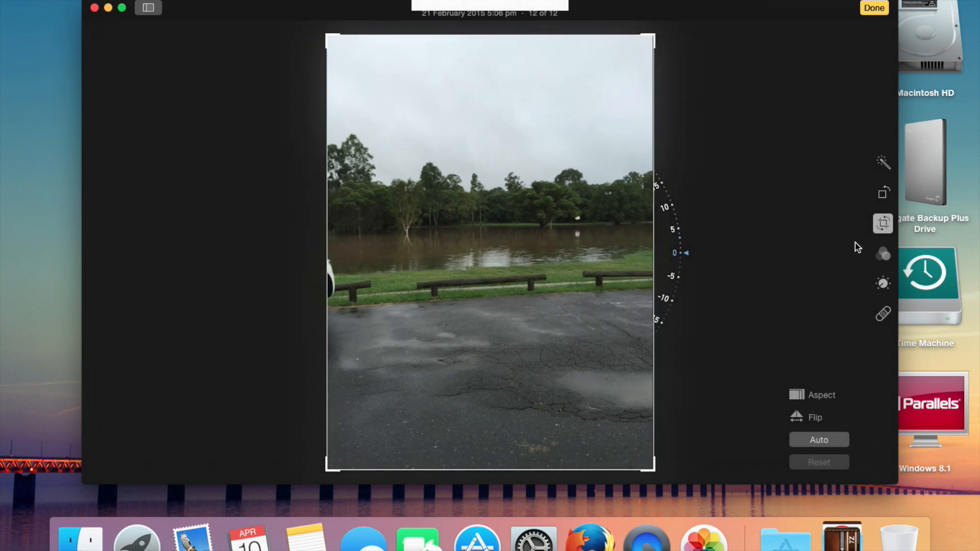
click(885, 200)
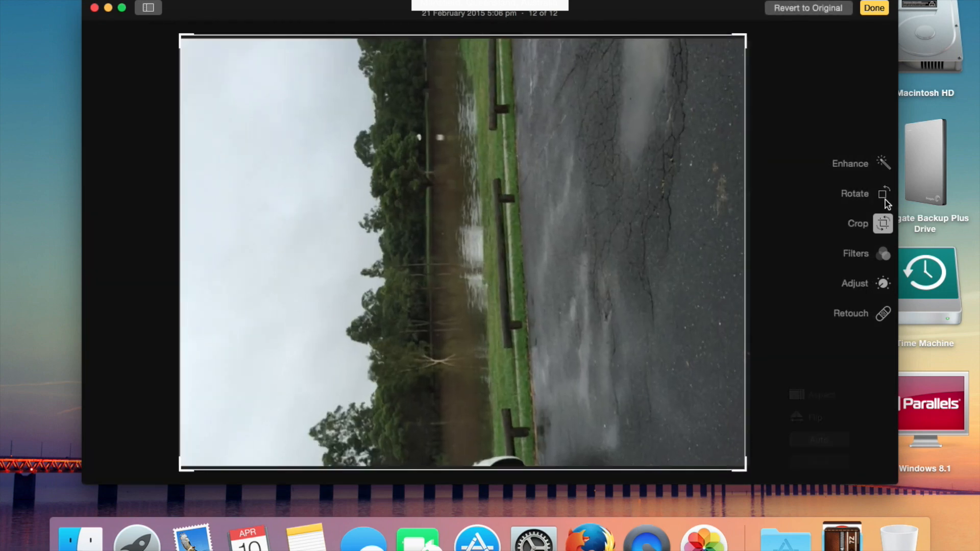
click(885, 196)
click(885, 195)
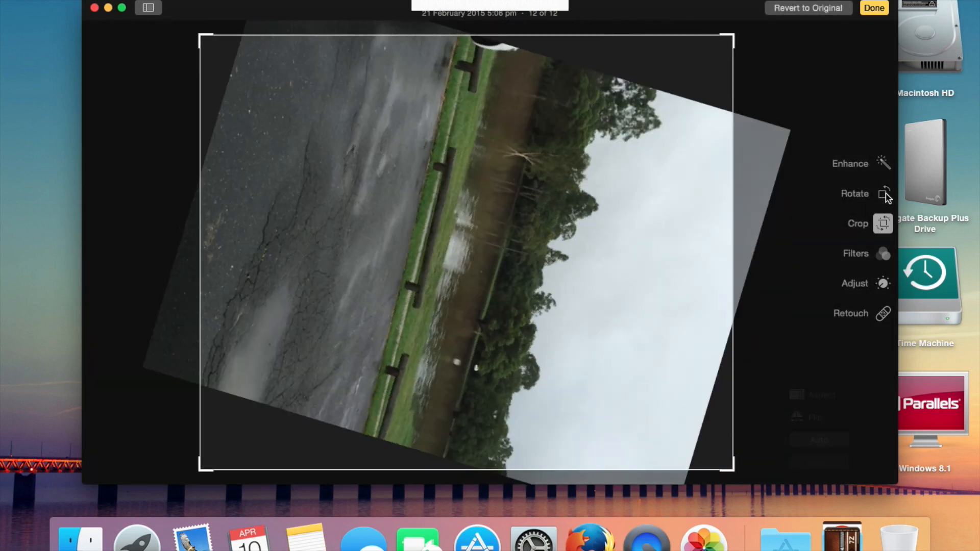
click(885, 195)
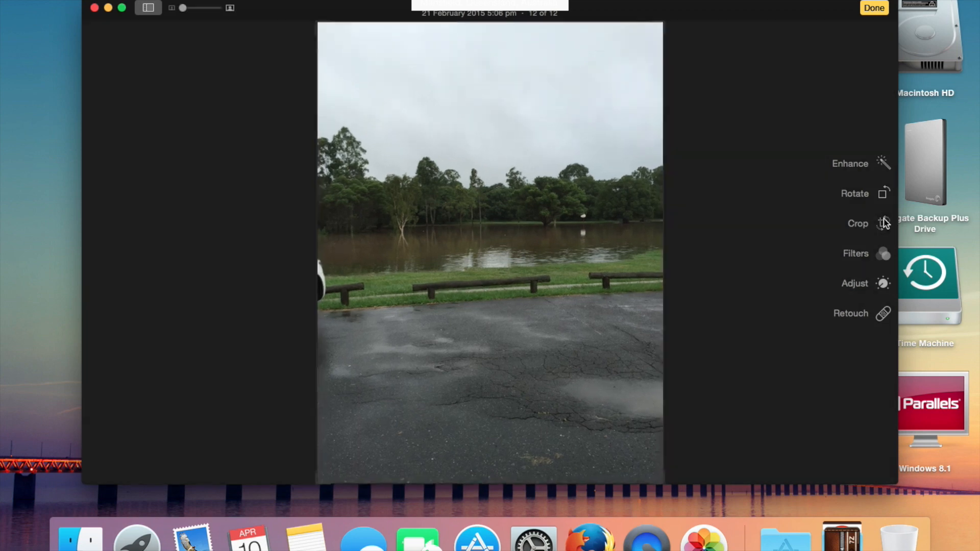
click(884, 194)
click(884, 193)
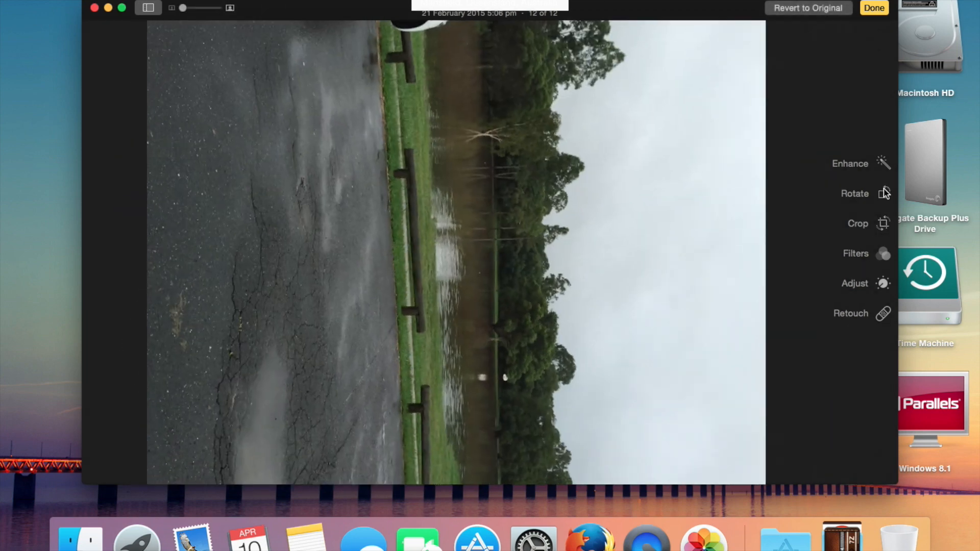
click(884, 193)
Try the automatic enhancement on the photo, revert it to the original and finish editing.
click(885, 167)
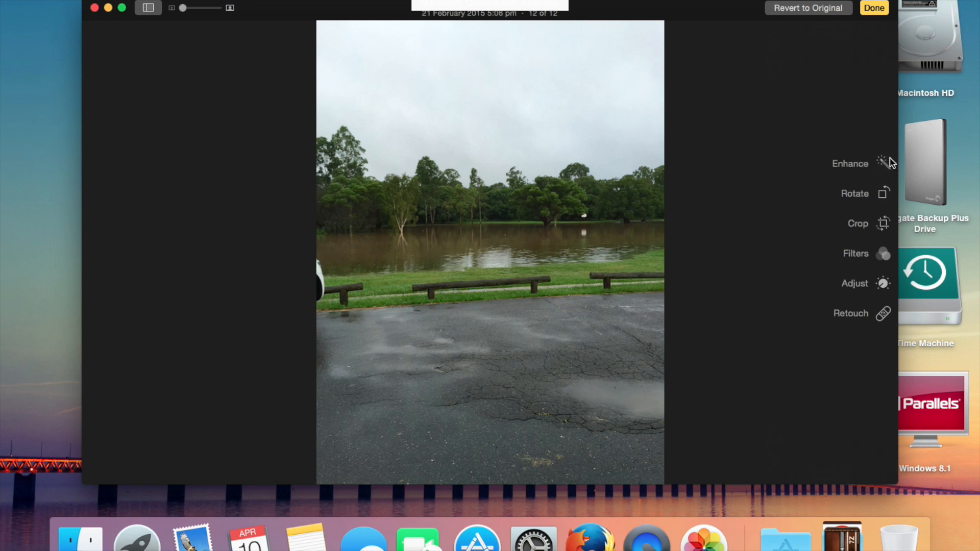
click(813, 8)
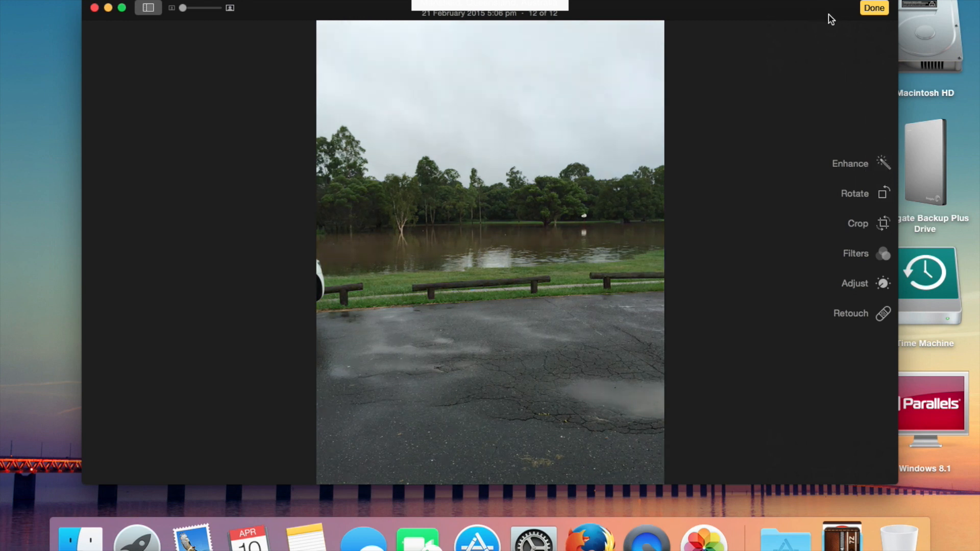
click(874, 8)
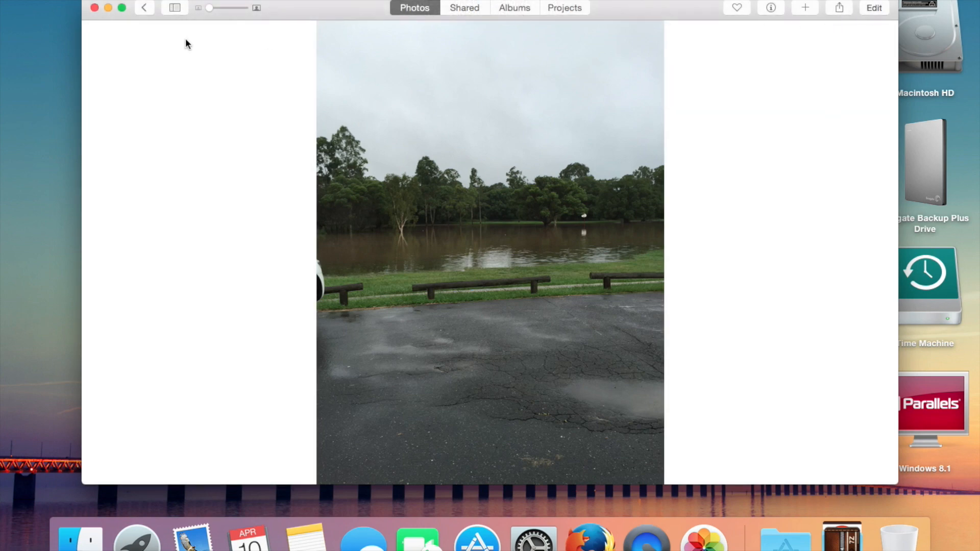
Zoom in on the flooded water, look across to the trees and basketball hoop, and zoom back out to the full photo.
drag(210, 9, 237, 9)
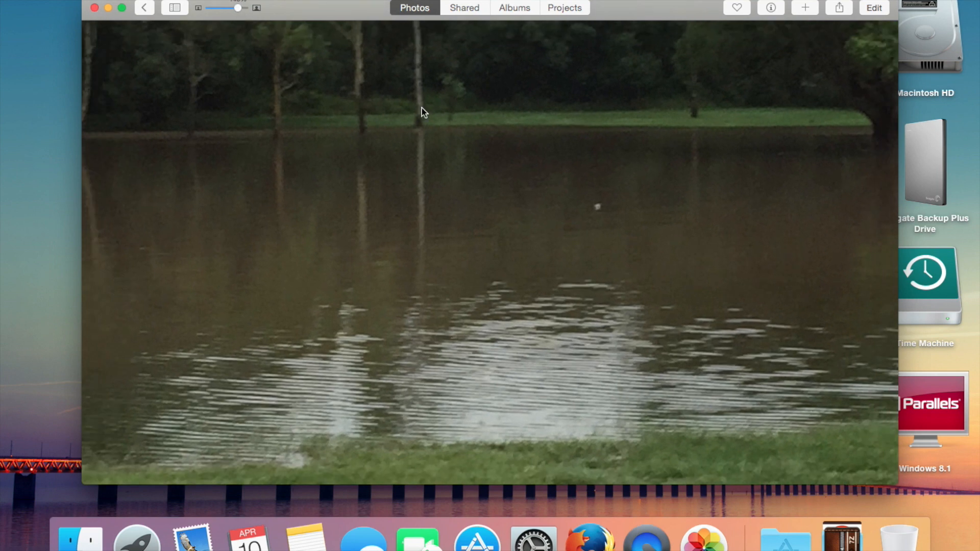
drag(545, 183, 228, 393)
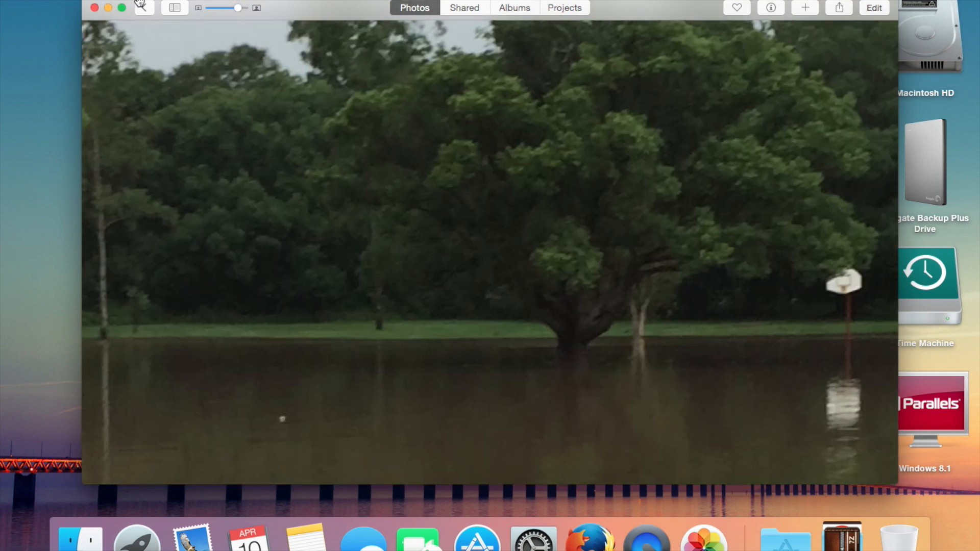
drag(237, 9, 201, 11)
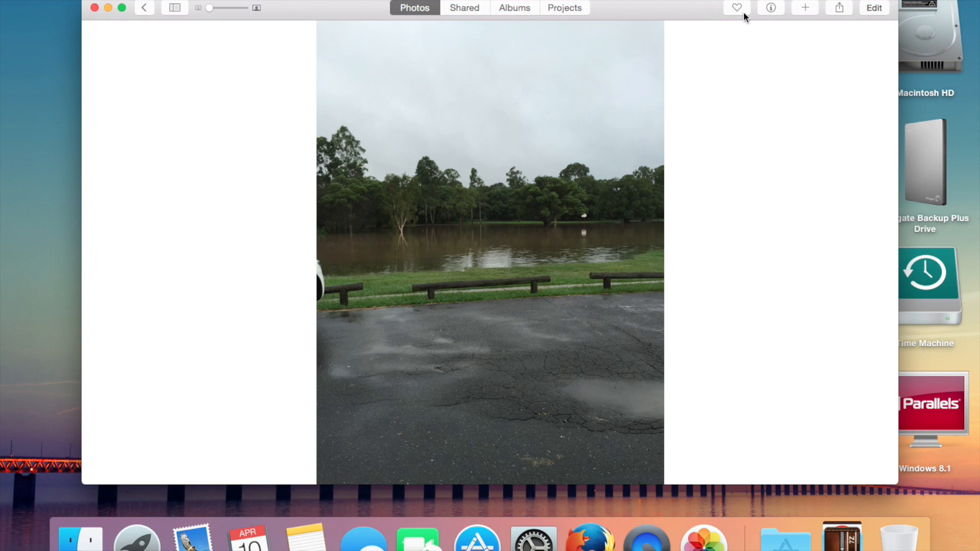
Show the photo's info, try adding a face tag, close the info and remove the face tag.
click(779, 8)
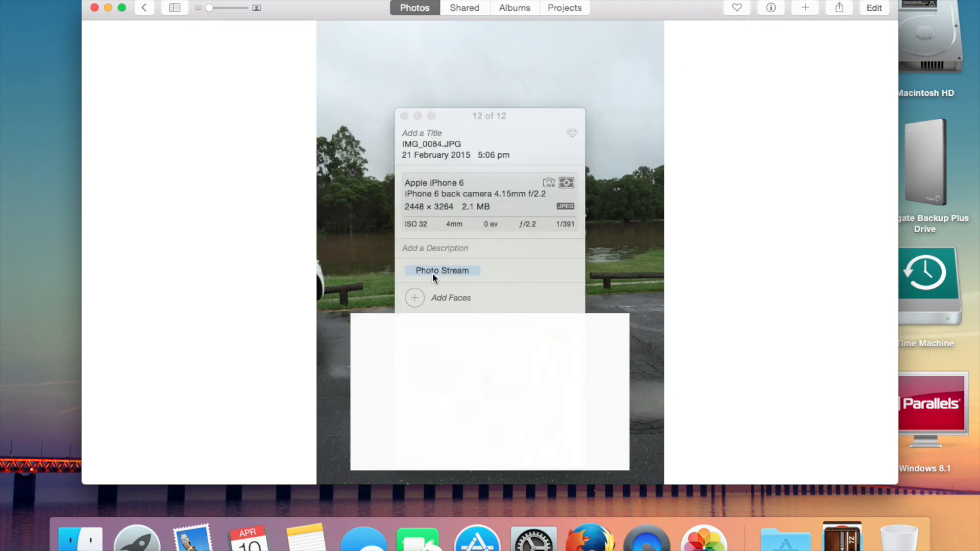
click(419, 271)
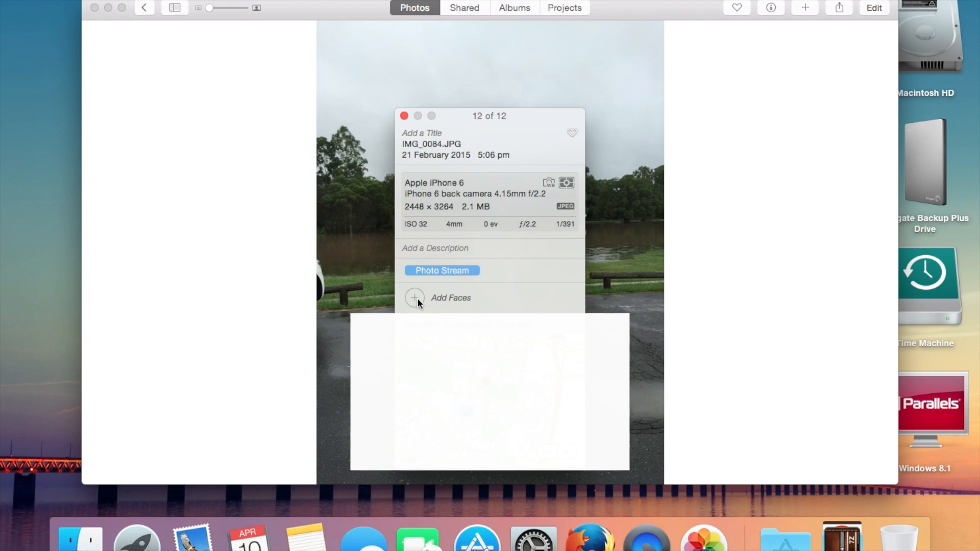
click(404, 116)
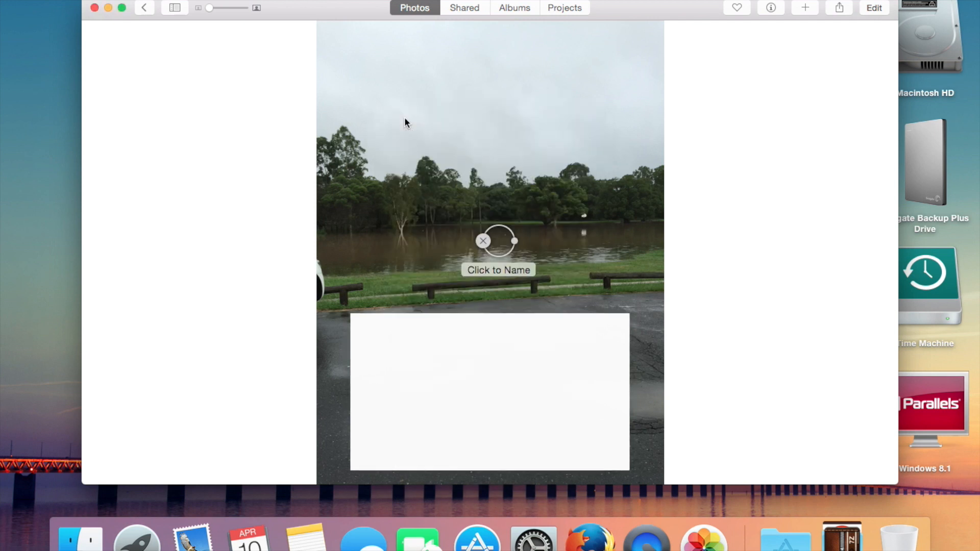
click(483, 240)
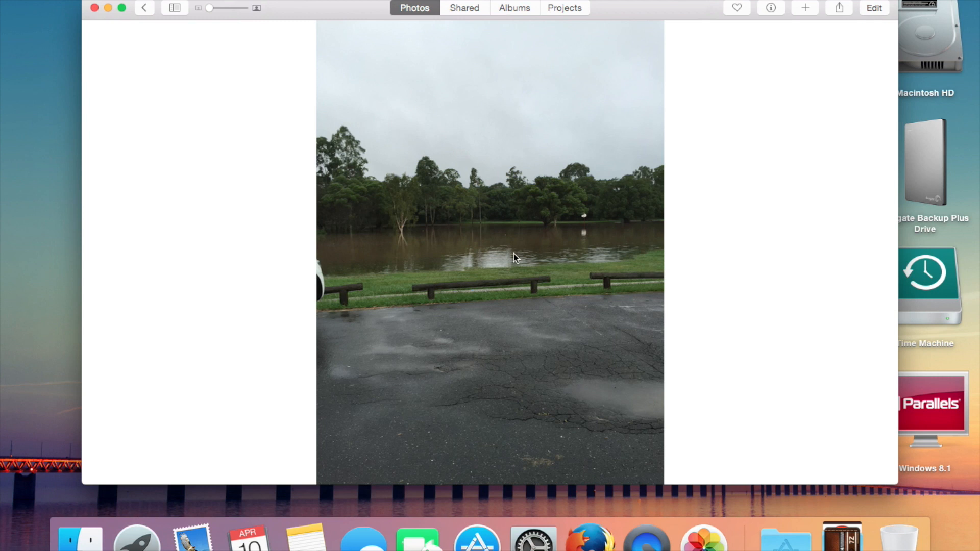
Browse from the flooded park photo to the previous photo.
scroll(384, 214, left, 3)
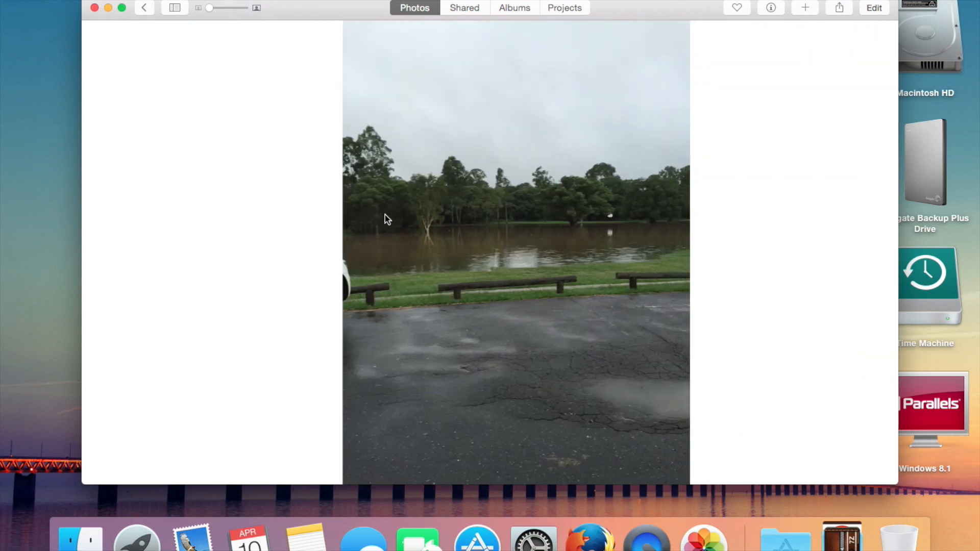